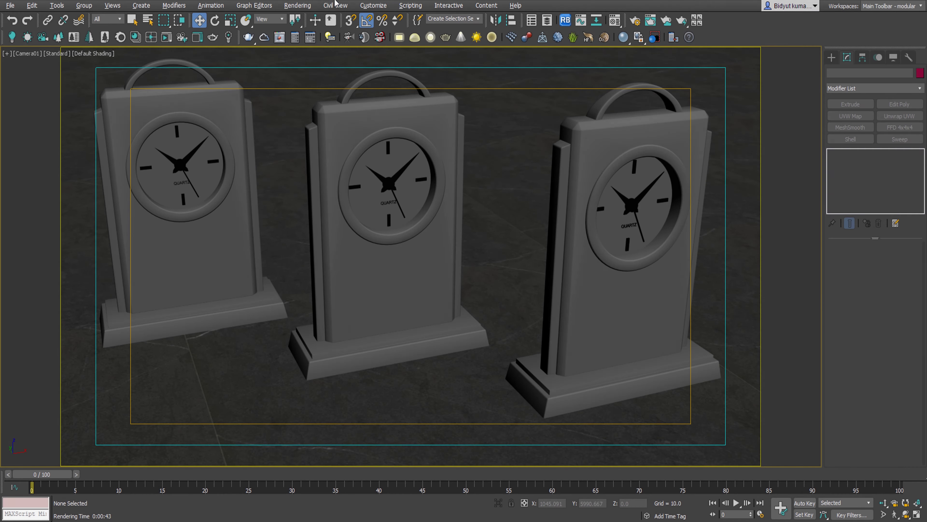
Open the Material Editor and name the first VRayMtl slot Pinewood.
left_click(298, 5)
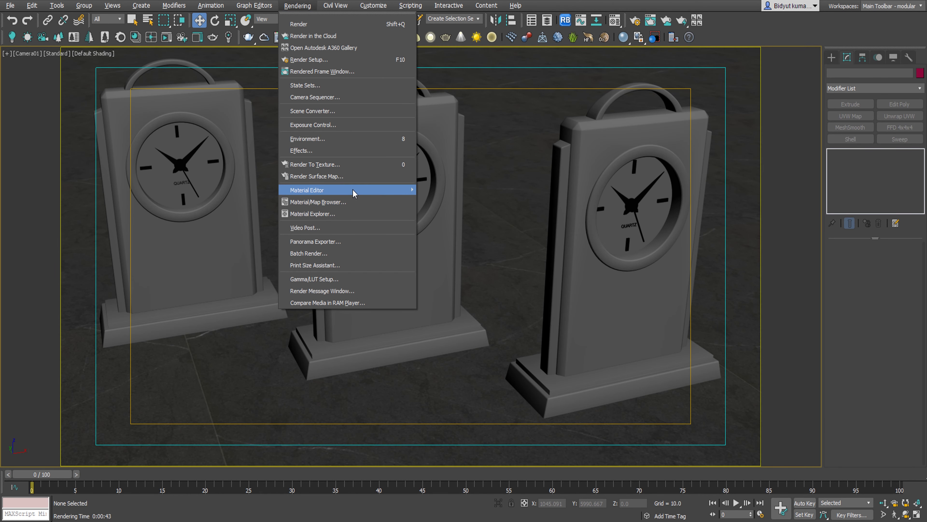
mouse_move(346, 189)
left_click(473, 197)
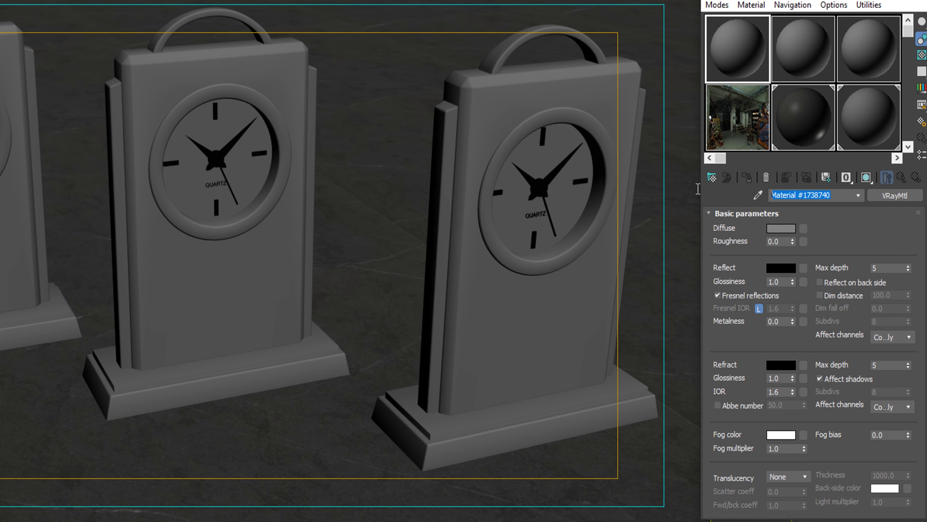
type("Pinewood")
Open an enlarged Pinewood sample preview with a checkered background.
double_click(748, 54)
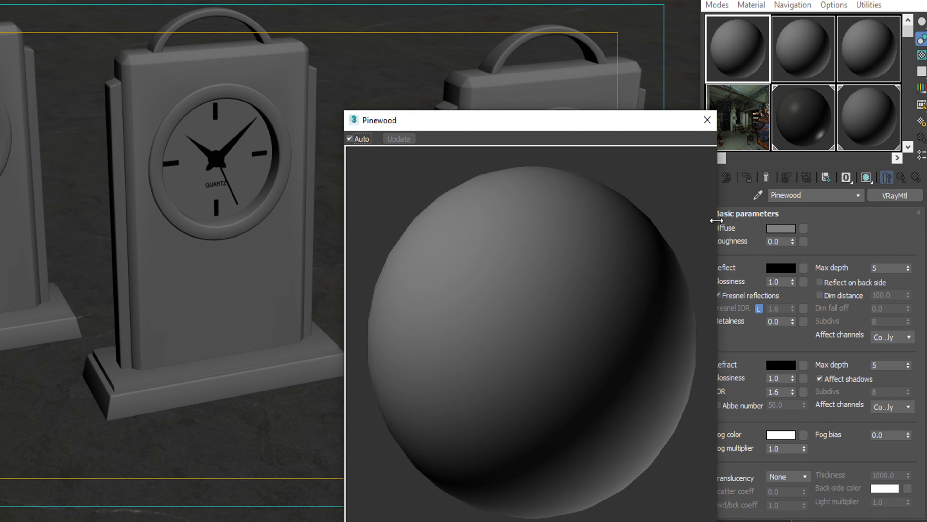
left_click(922, 55)
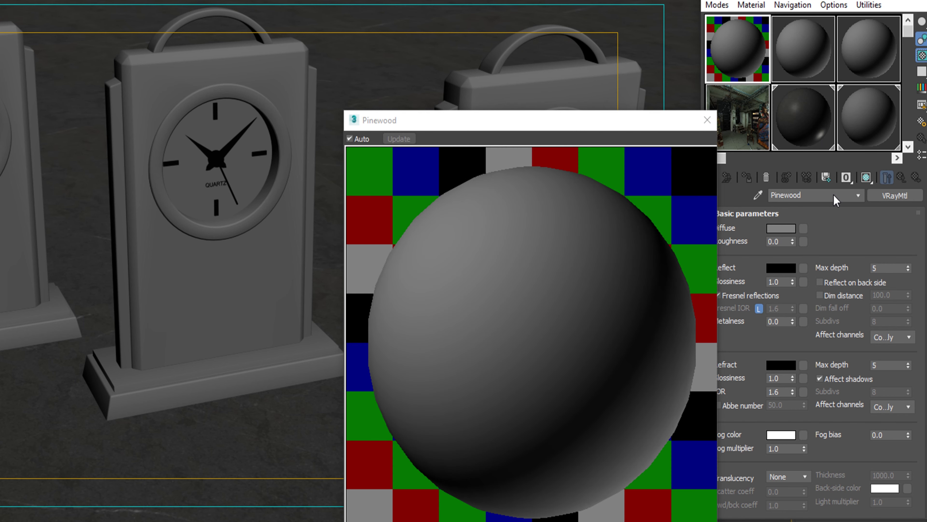
left_click_drag(667, 123, 654, 128)
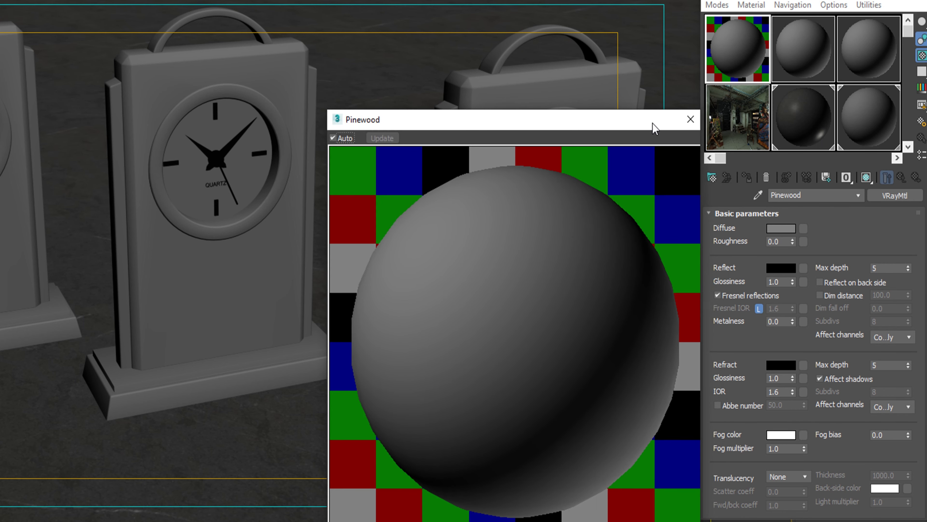
Load Pinewood-Deffuse.jpg as Pinewood's diffuse bitmap texture.
left_click(712, 177)
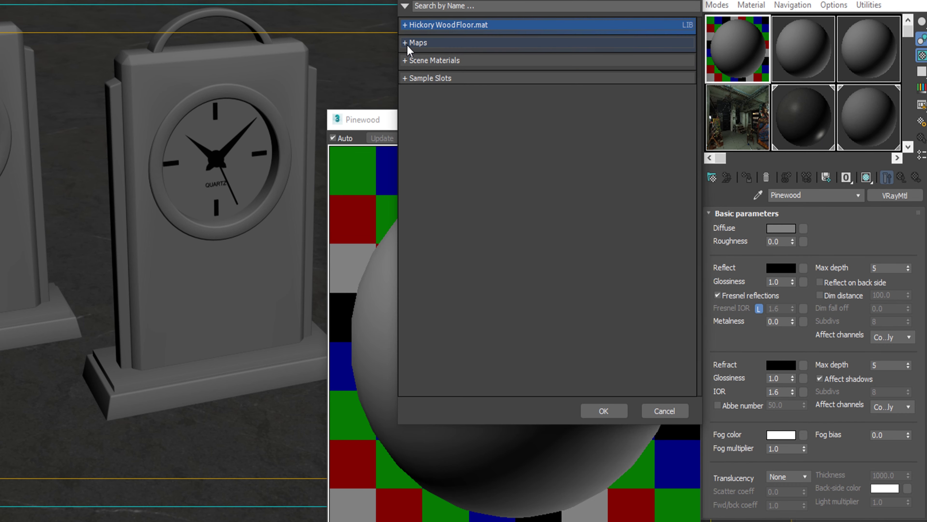
left_click(408, 43)
left_click(414, 57)
double_click(437, 80)
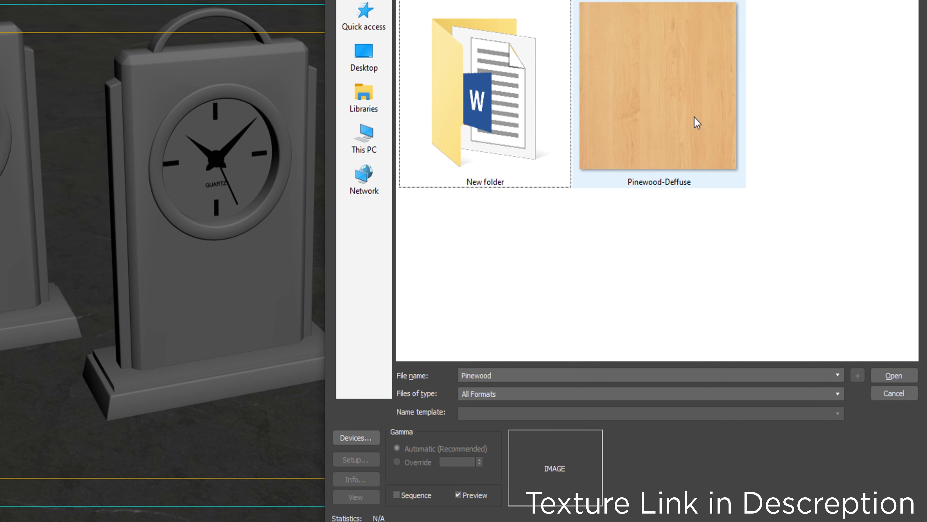
left_click(695, 120)
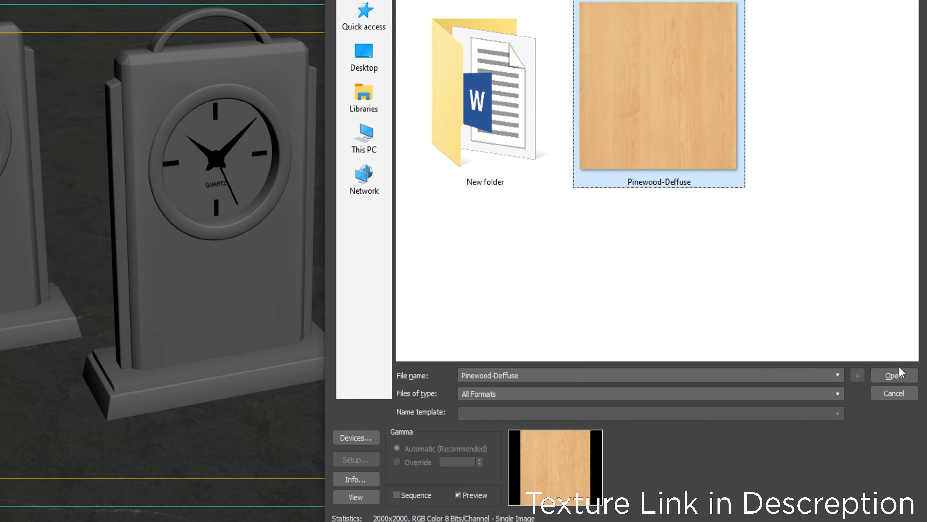
left_click(903, 375)
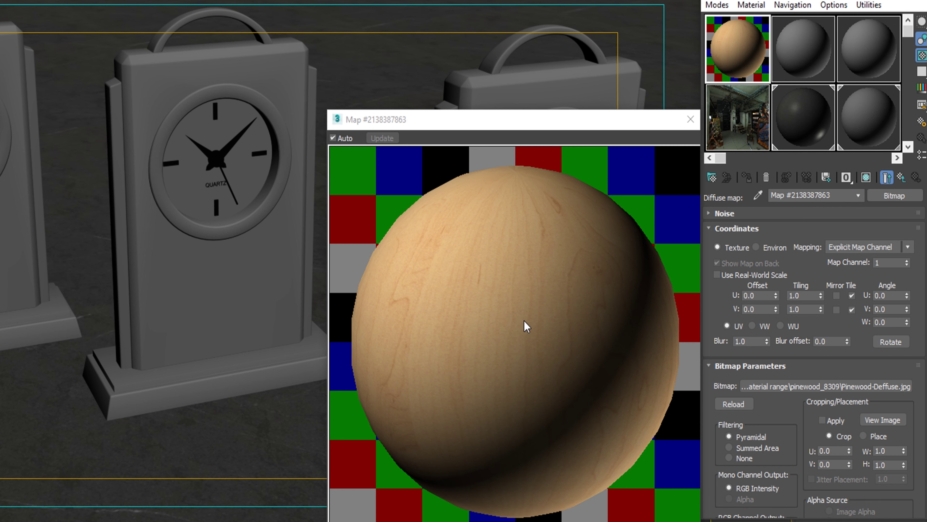
left_click(897, 174)
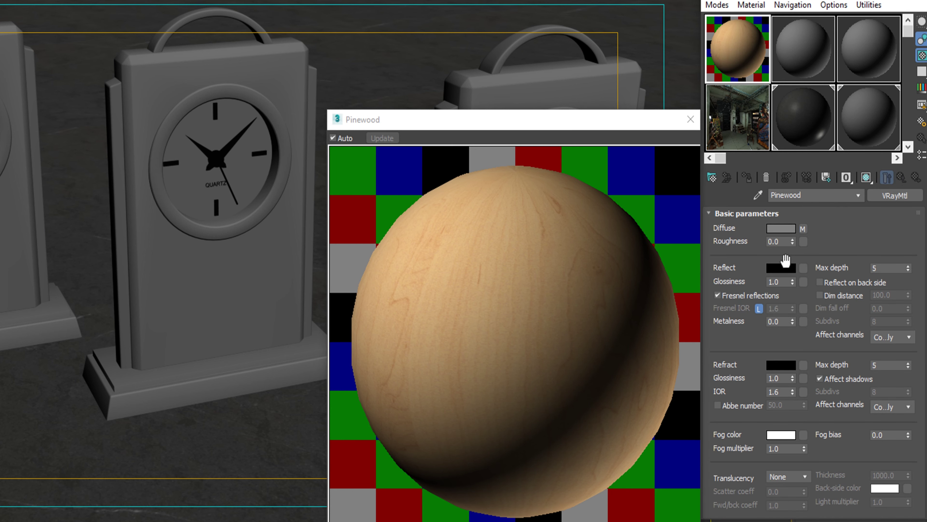
Set Pinewood's reflection colour to grey RGB 30, 30, 30.
left_click(782, 267)
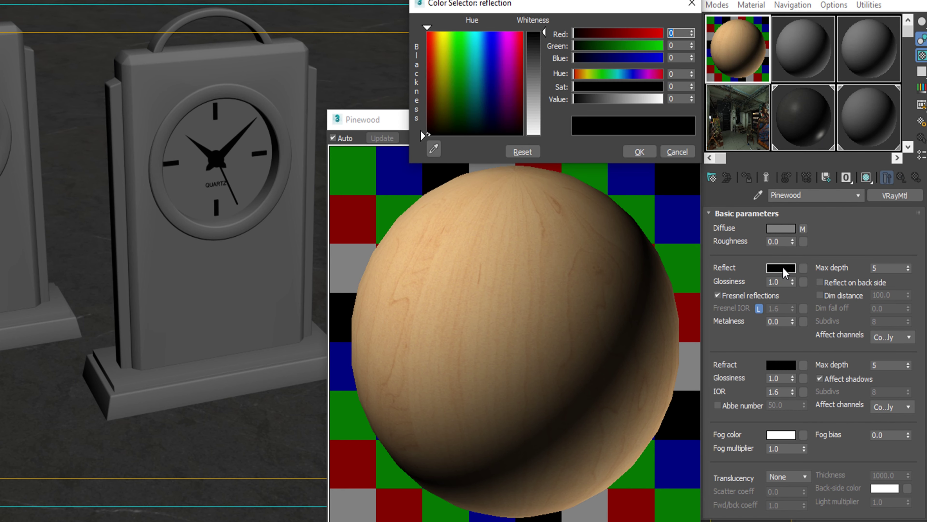
type("30")
key("Tab")
type("30")
key("Tab")
type("30")
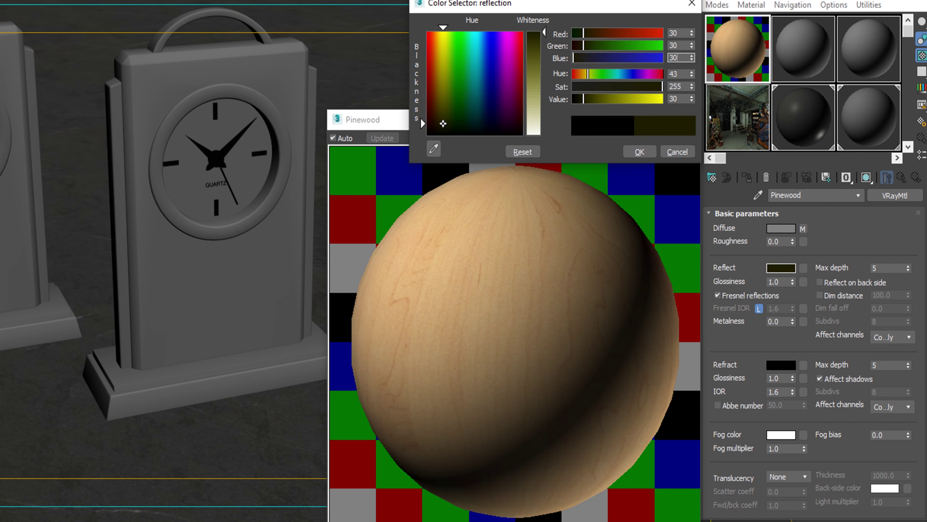
key("Return")
left_click(639, 152)
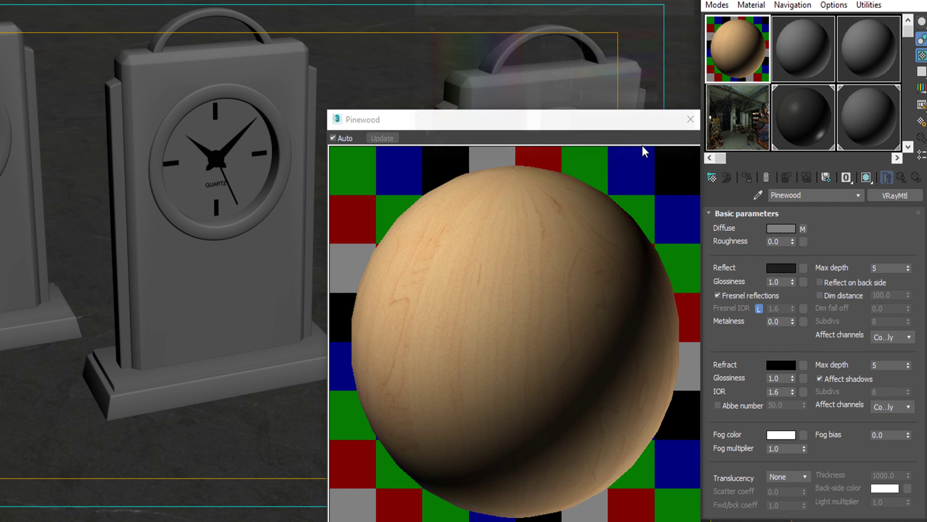
Set reflection glossiness to 0.8 and turn off Fresnel reflections and Affect shadows.
left_click(777, 280)
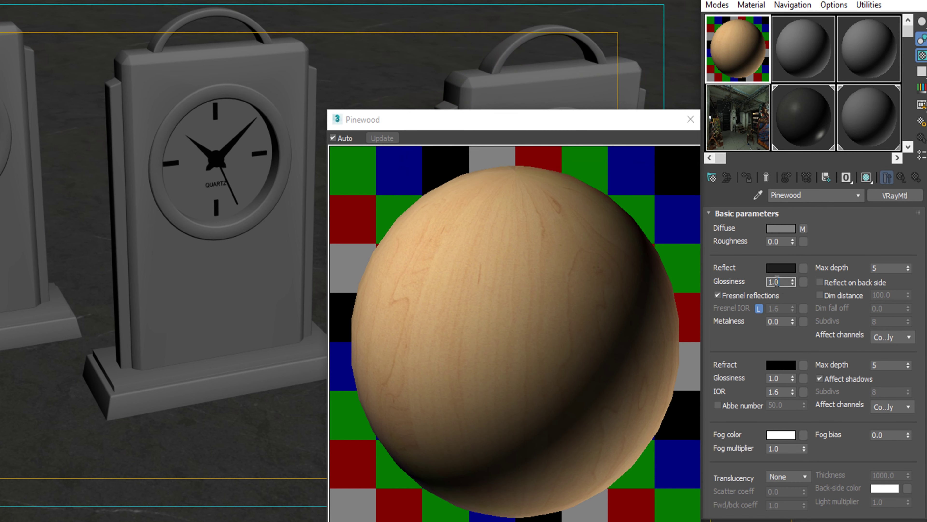
type(".8")
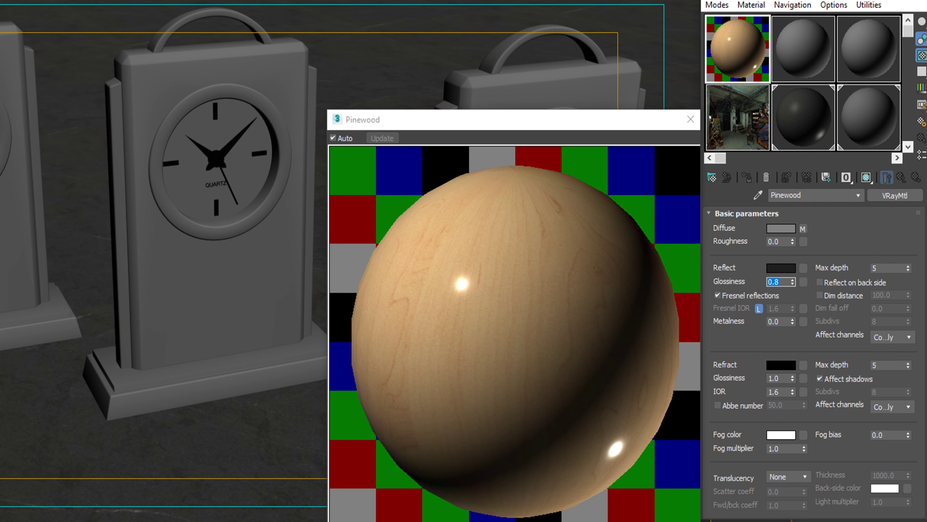
left_click(717, 295)
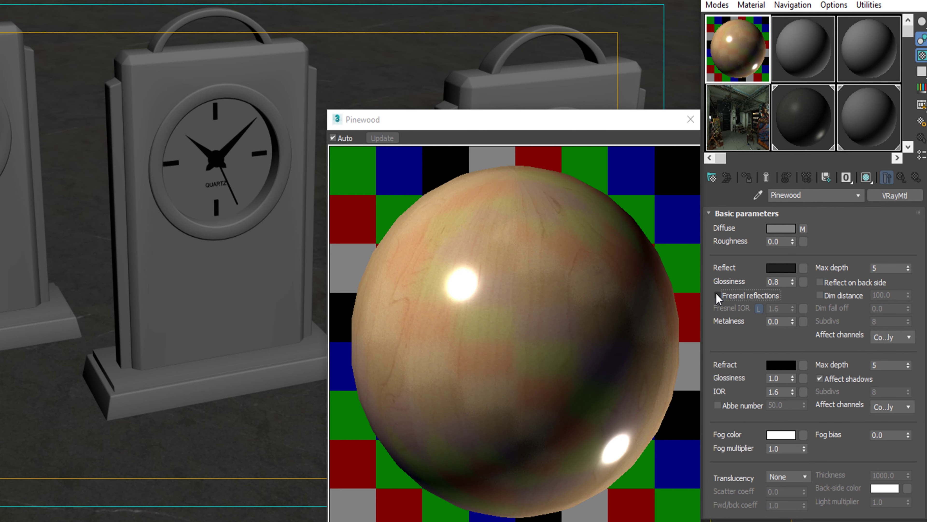
scroll(761, 350, "down", 2)
left_click(830, 351)
scroll(823, 420, "down", 1)
scroll(818, 387, "down", 3)
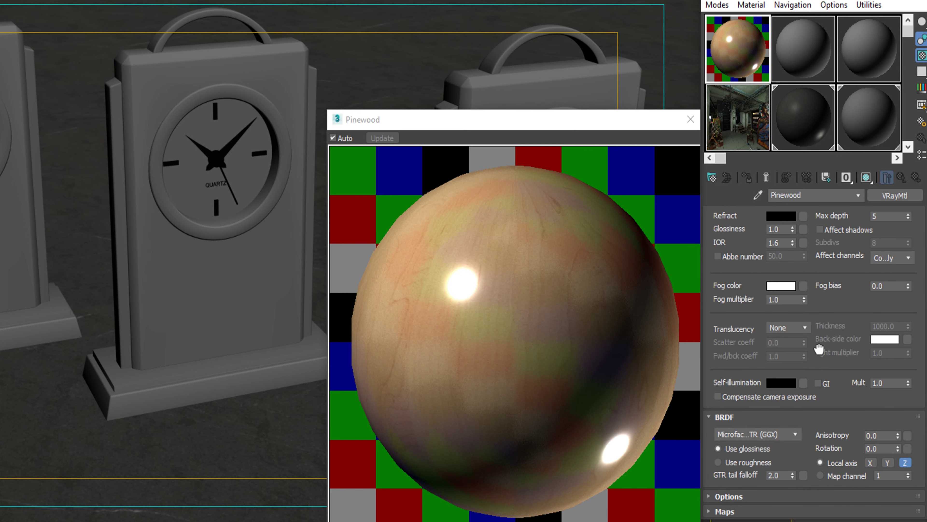
Switch BRDF to Blinn, set cutoff 0.01, and disable fog units scaling and Glossy Fresnel.
left_click(768, 435)
left_click(727, 455)
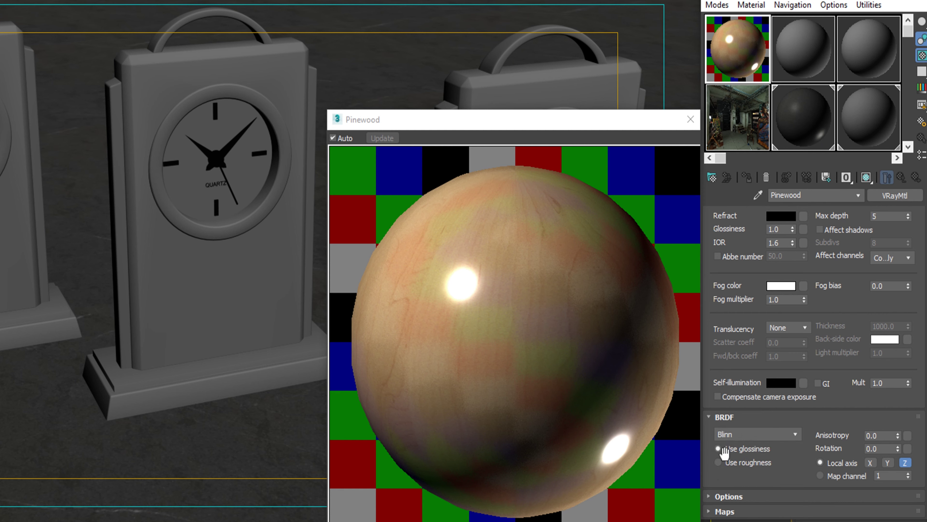
left_click(743, 494)
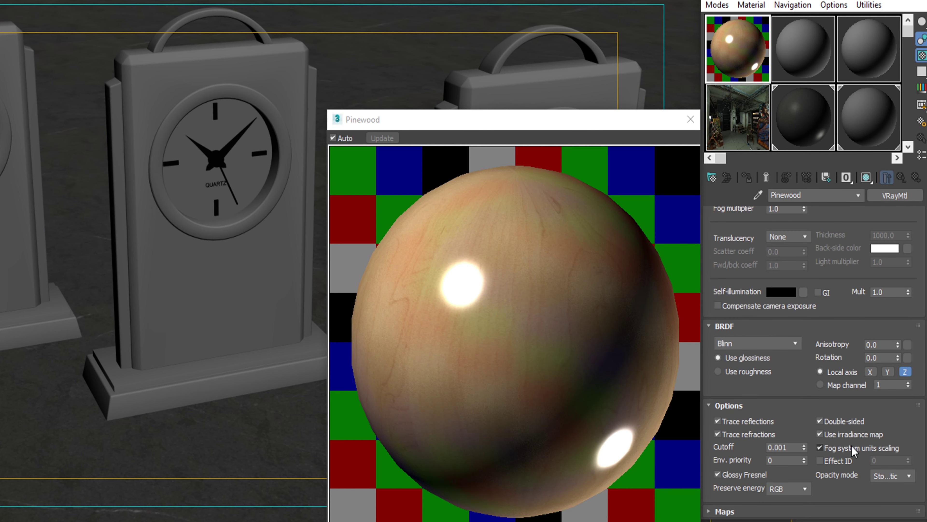
left_click(777, 447)
left_click(830, 446)
left_click(739, 474)
Assign Pinewood to the right-hand clock and show its wood texture in the viewport.
left_click(690, 119)
left_click(589, 89)
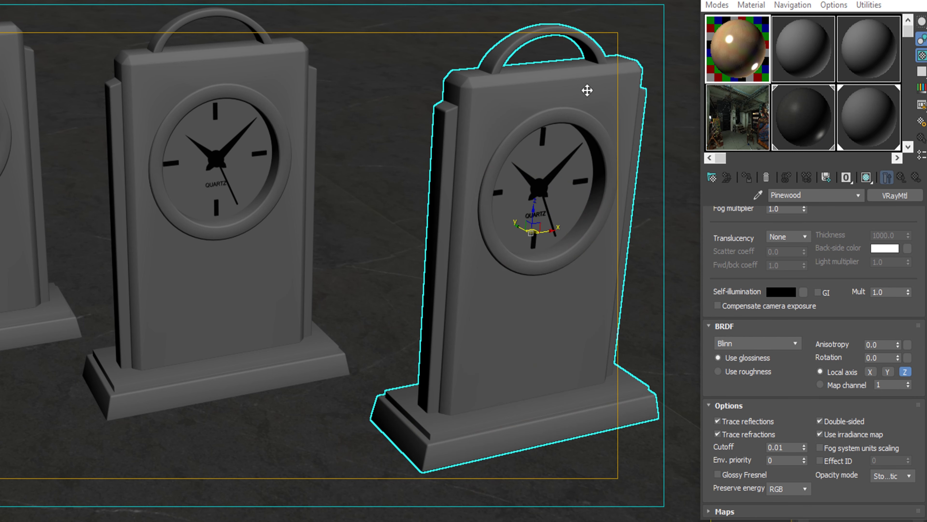
left_click(747, 177)
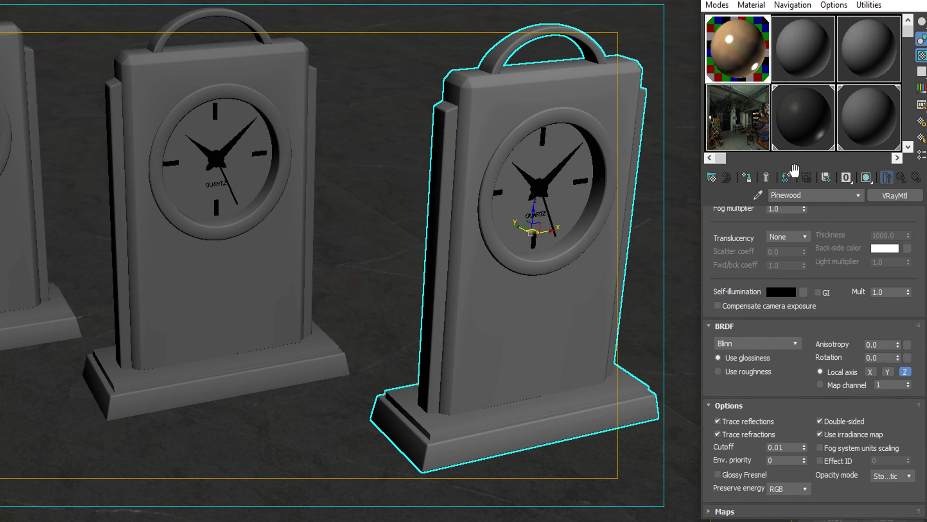
left_click(870, 176)
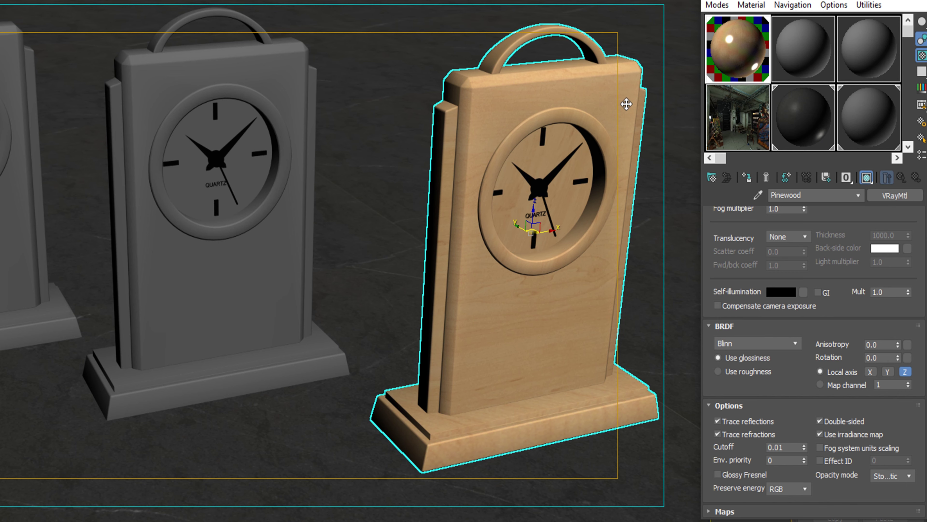
left_click(224, 278)
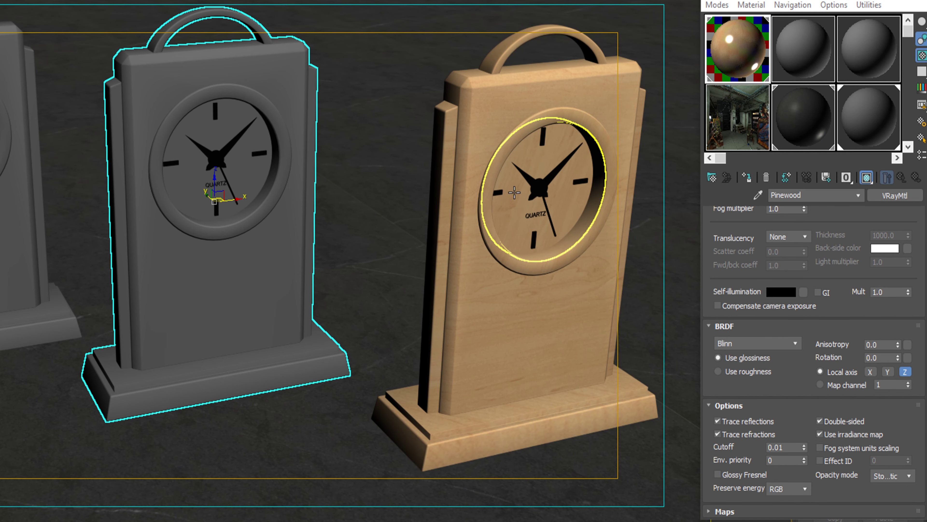
left_click(793, 58)
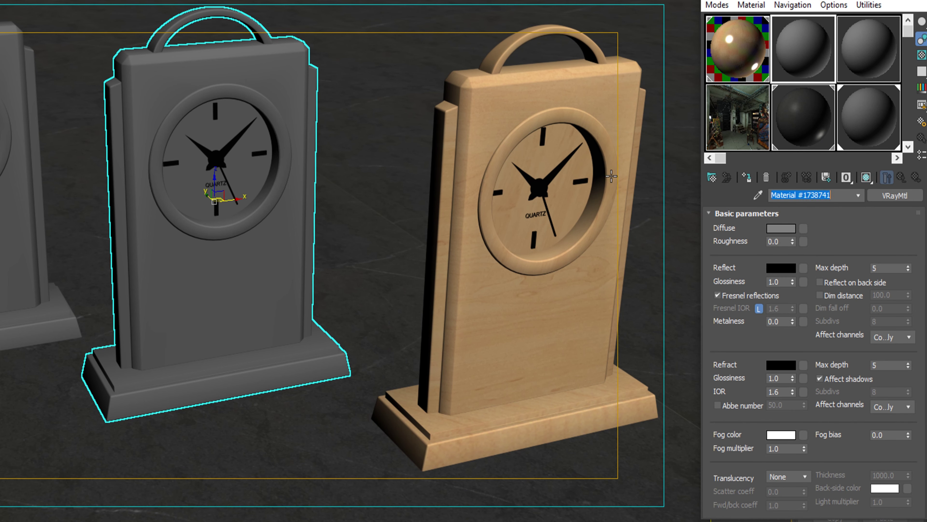
Name the new material Bamboo Wood and assign it to the middle clock.
left_click(846, 195)
type("Bamboo Wood")
left_click(747, 178)
Preview Bamboo Wood on a checkered background and change its type to VRayMtlWrapper.
left_click(921, 55)
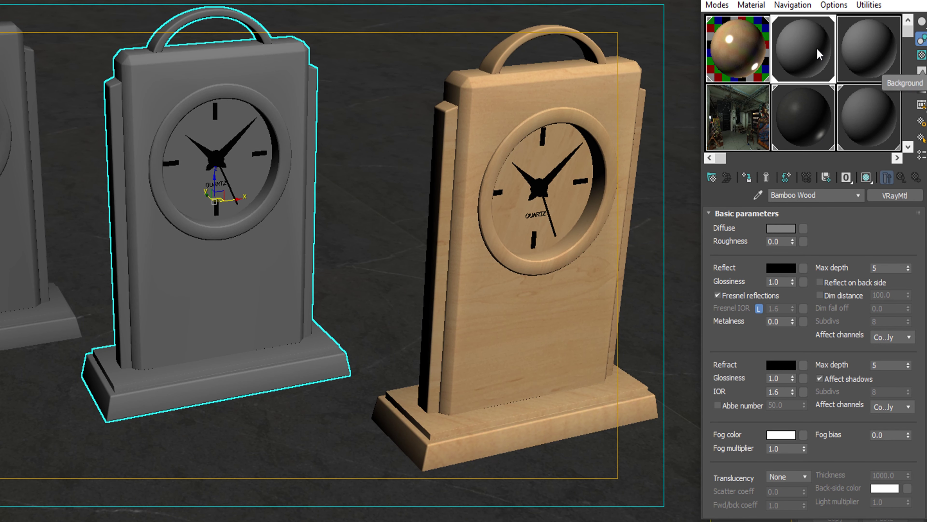
double_click(820, 55)
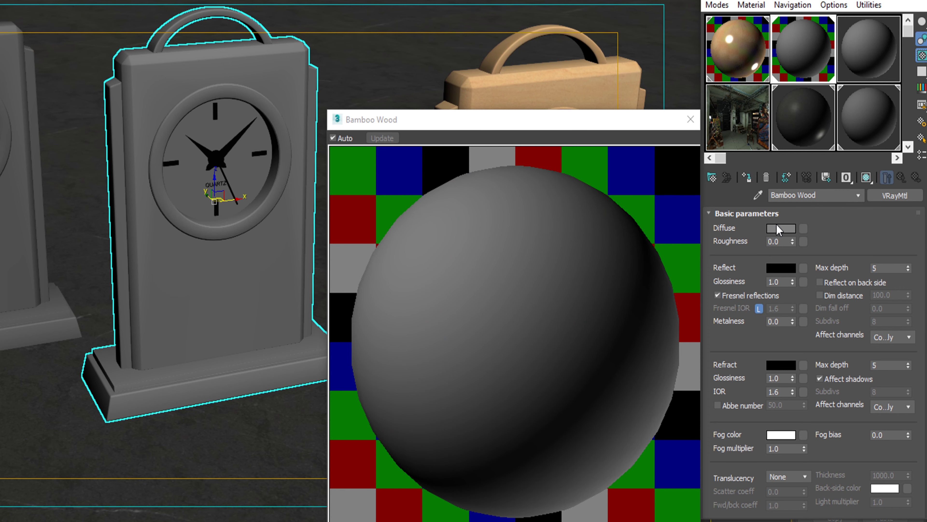
left_click(896, 195)
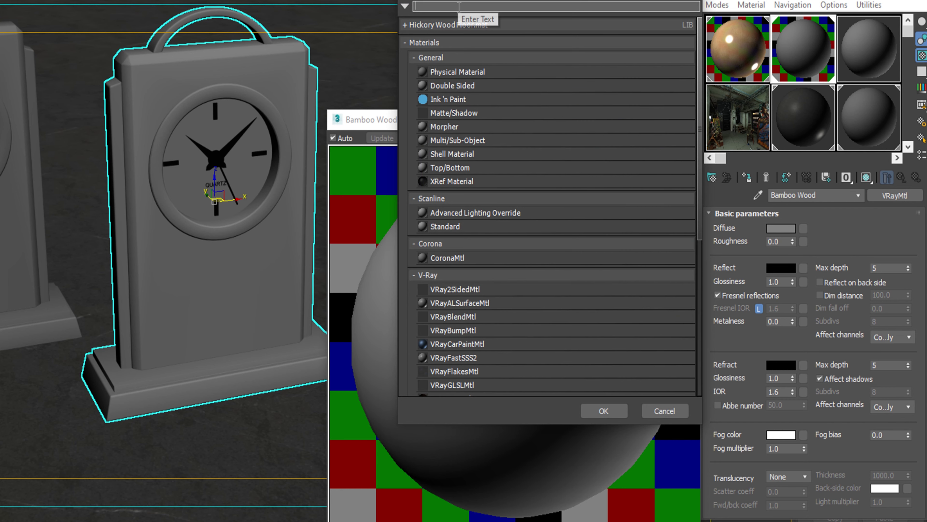
type("vray")
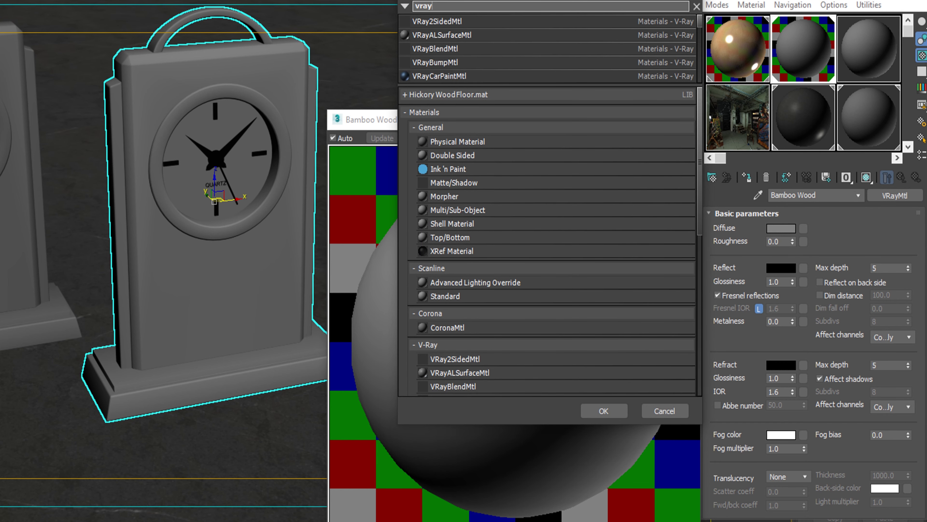
type("mt")
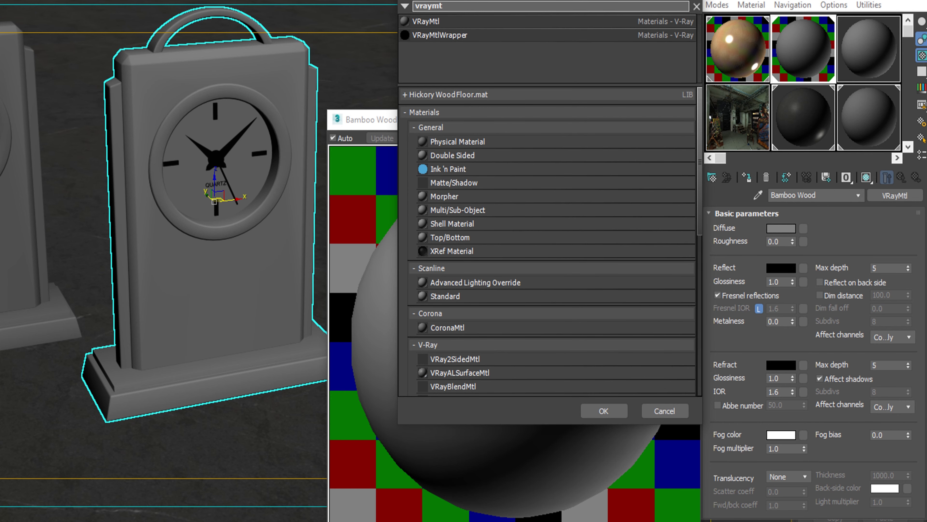
double_click(448, 35)
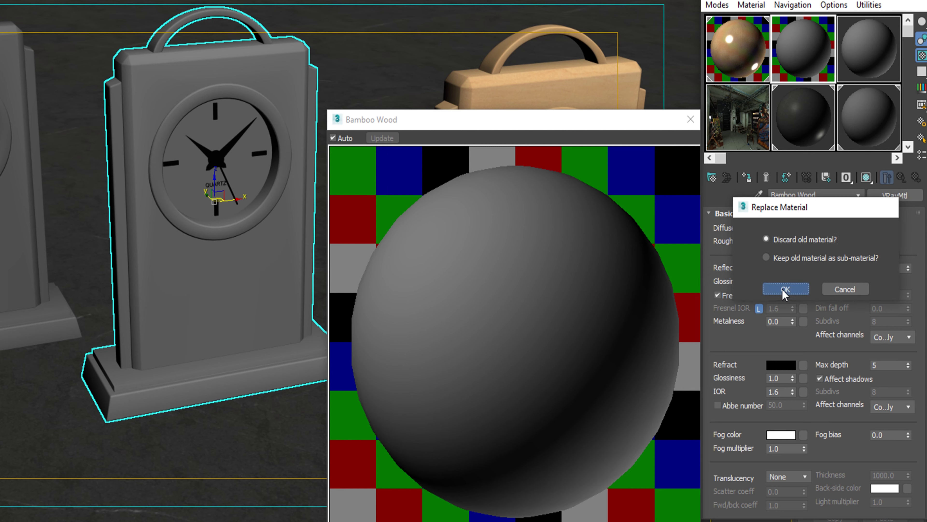
Discard the old material and make a new VRayMtl the wrapper's base material.
left_click(785, 289)
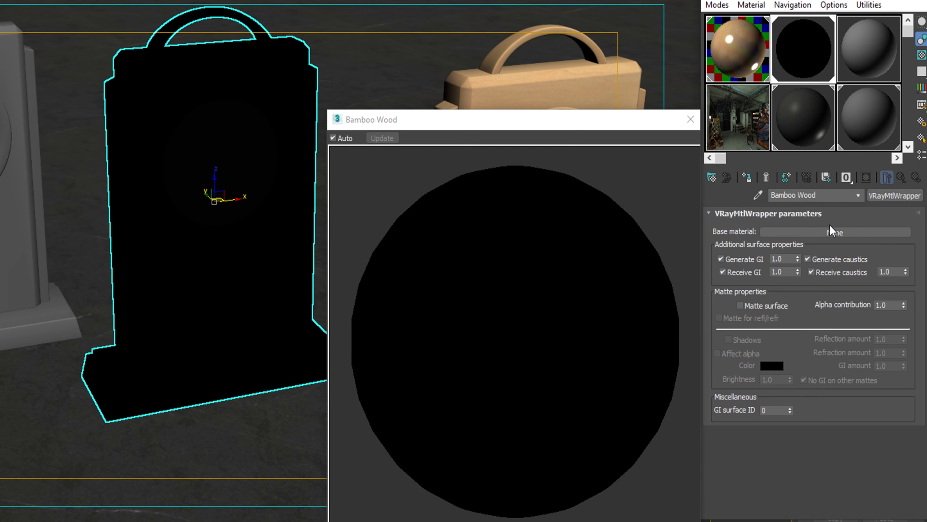
left_click(789, 233)
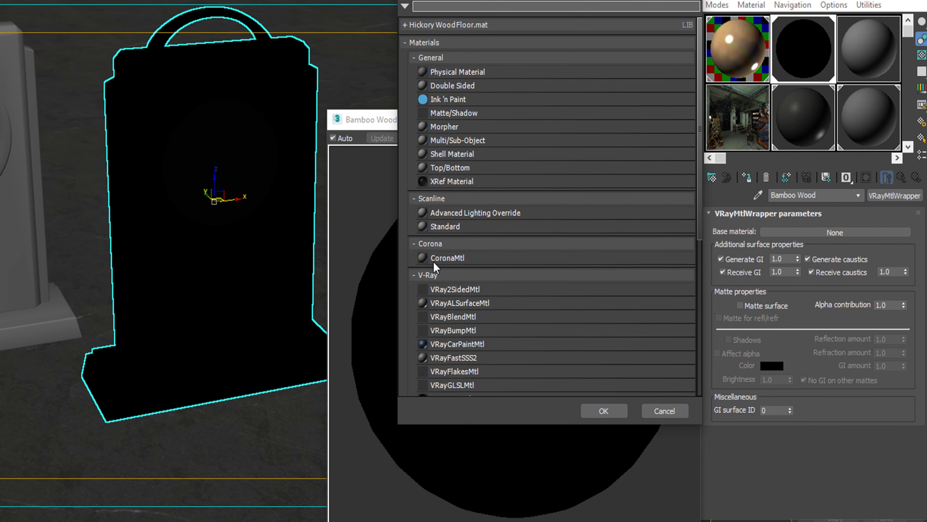
scroll(453, 201, "down", 2)
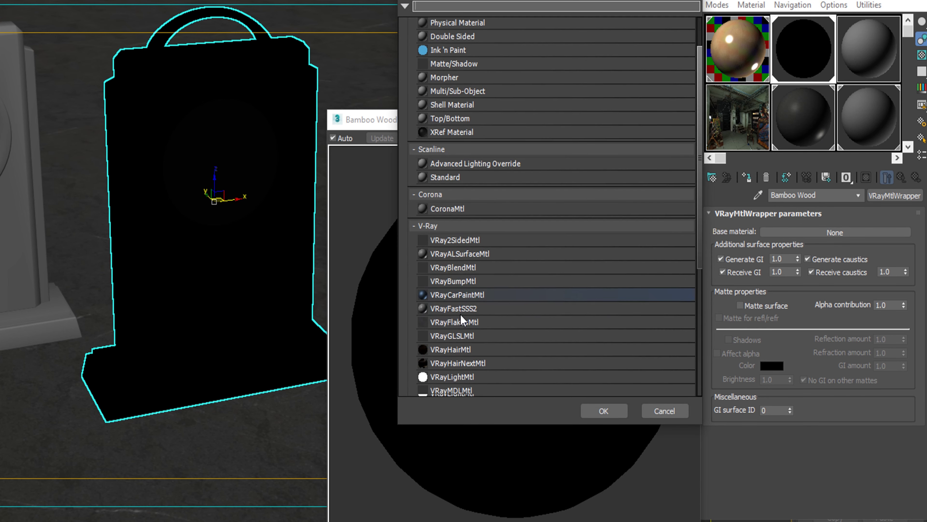
scroll(483, 351, "down", 2)
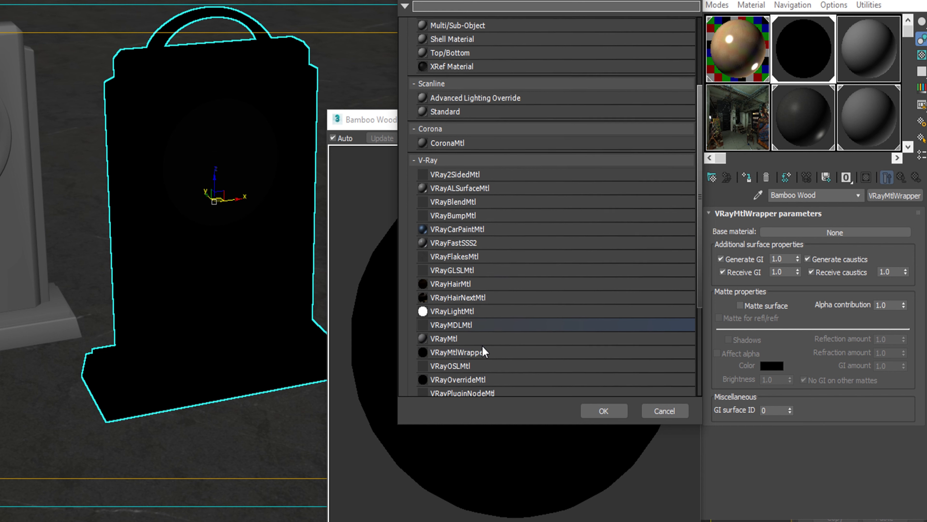
double_click(463, 338)
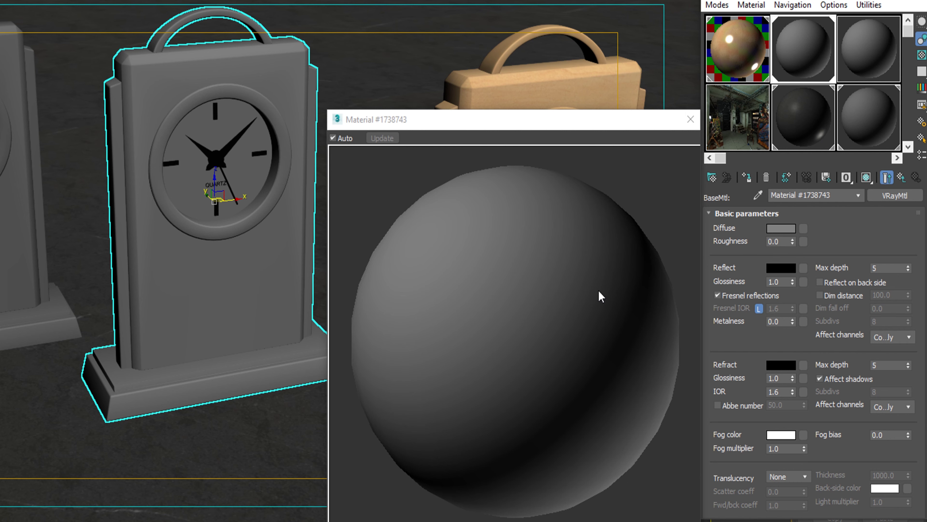
Begin setting the base material's diffuse colour, entering red 168.
left_click(789, 229)
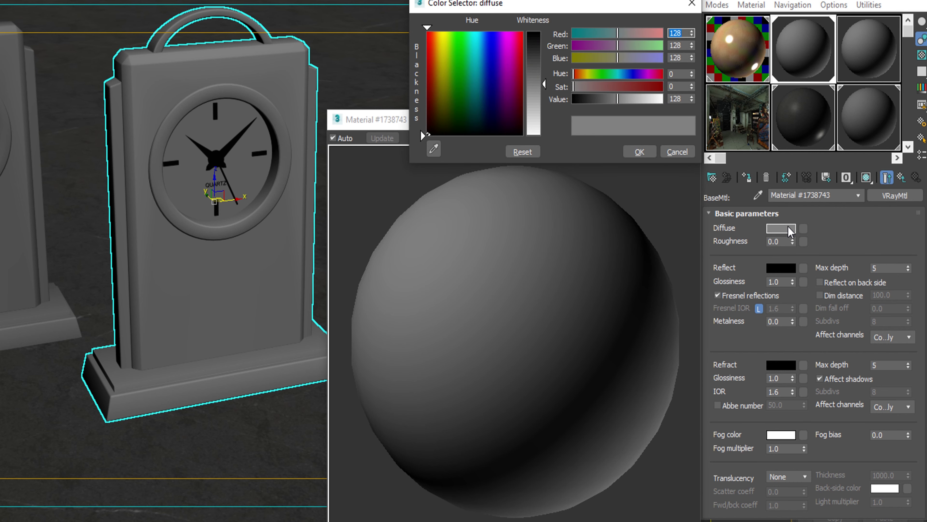
type("16")
key("Tab")
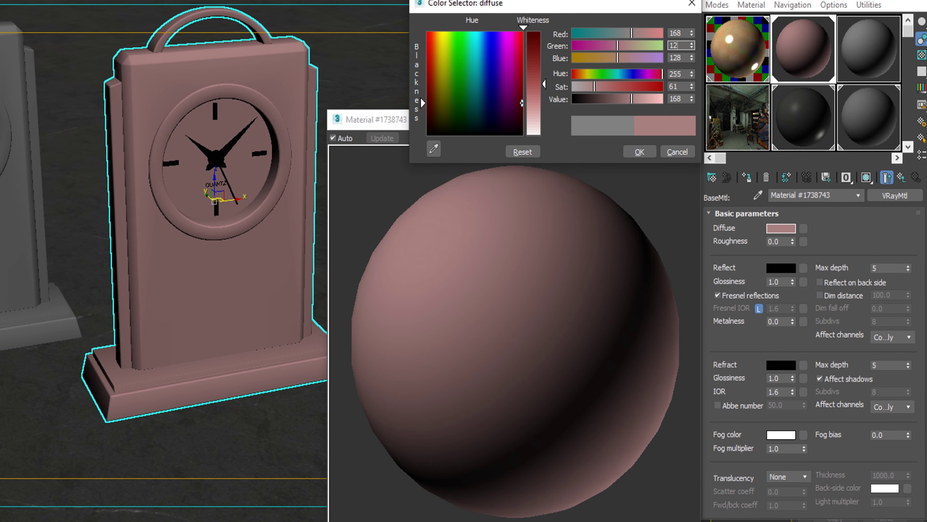
Finish the diffuse colour as warm brown RGB 168, 123, 69.
type("123")
key("Tab")
type("69")
key("Return")
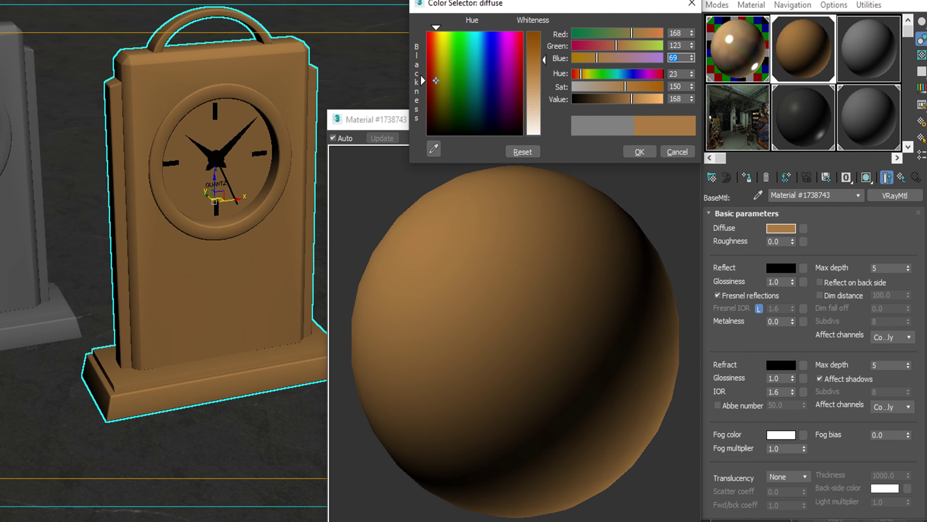
left_click(640, 151)
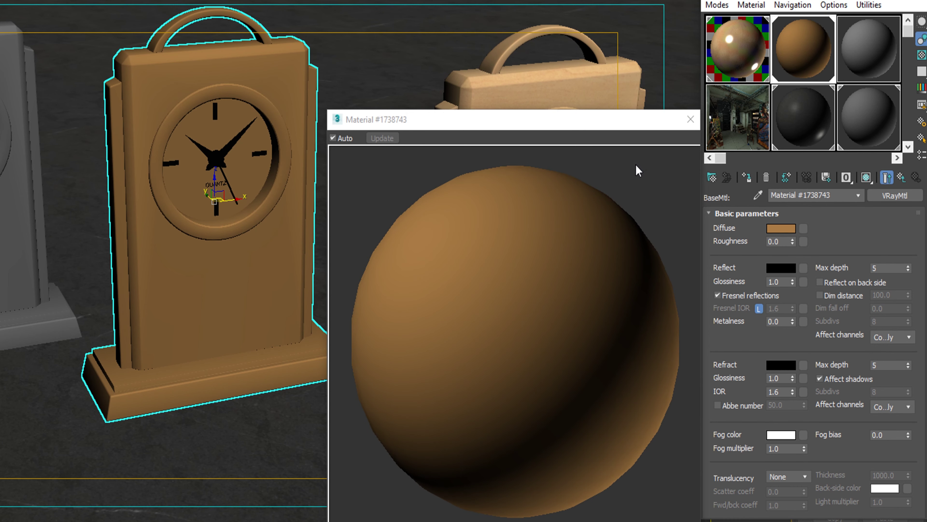
Load Bambu Wood-Deffuse.jpg as the diffuse bitmap and show it in the viewport.
left_click(808, 228)
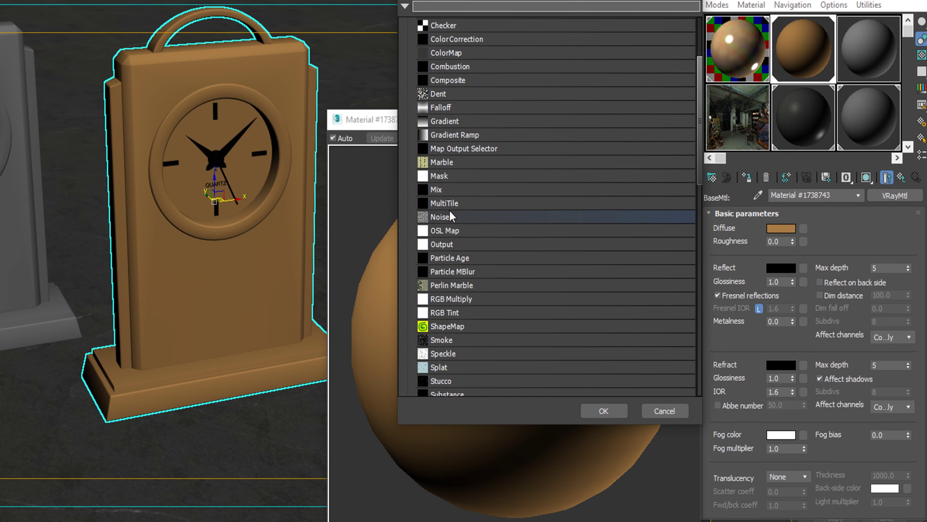
scroll(450, 217, "up", 2)
scroll(450, 208, "up", 1)
double_click(447, 86)
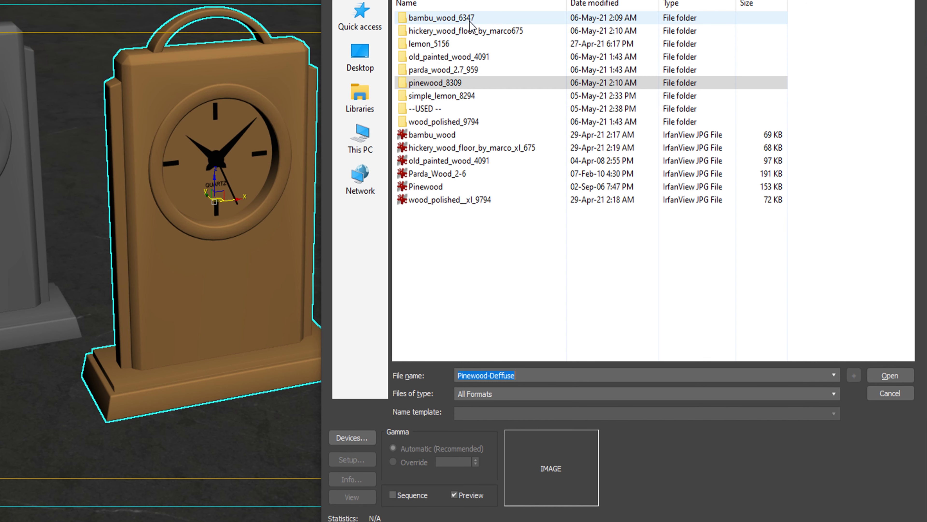
scroll(573, 60, "up", 2, "ctrl")
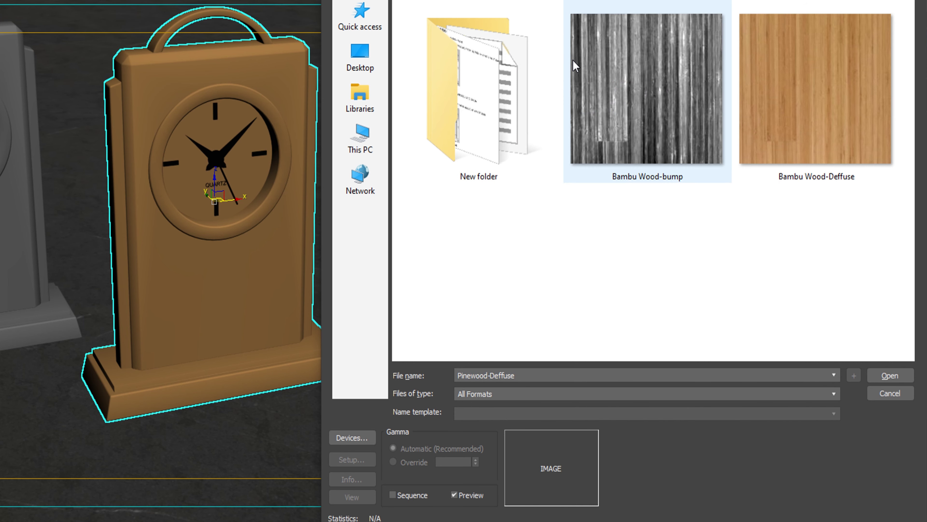
scroll(573, 60, "up", 2, "ctrl")
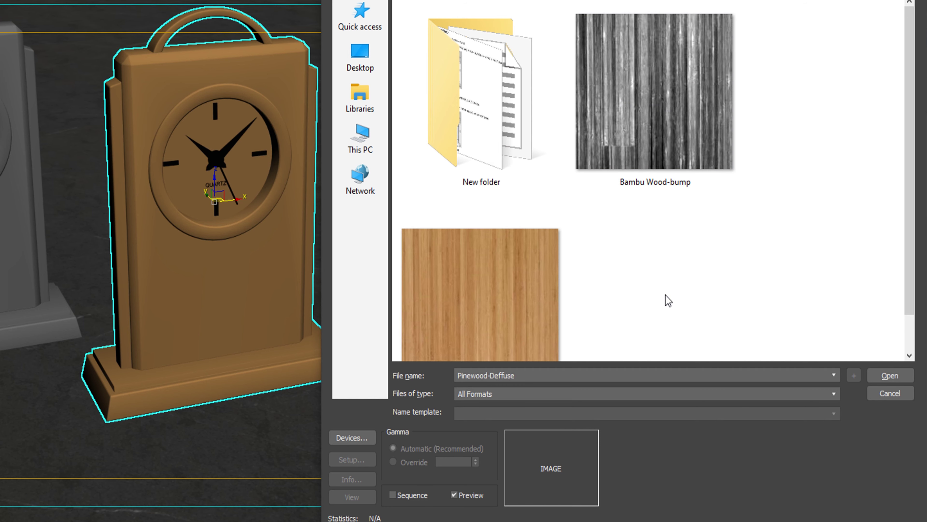
scroll(668, 300, "down", 1)
double_click(499, 286)
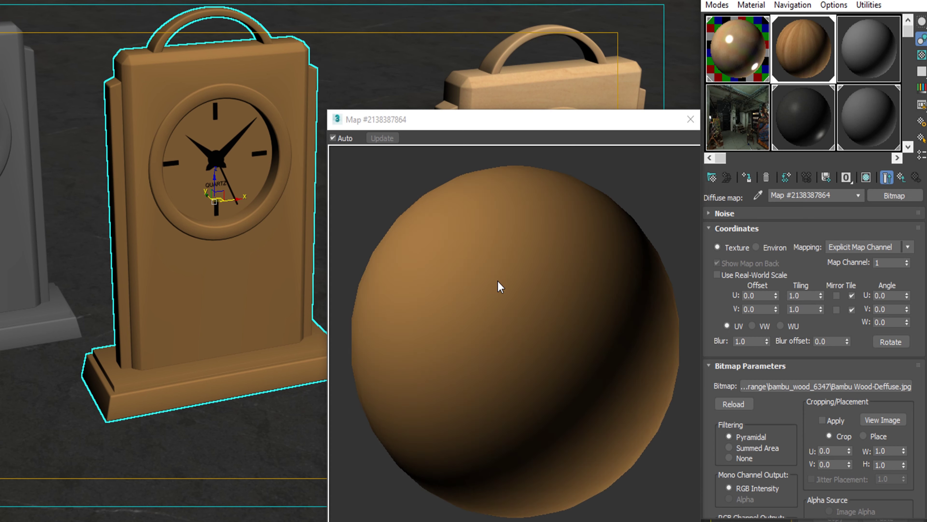
left_click(867, 178)
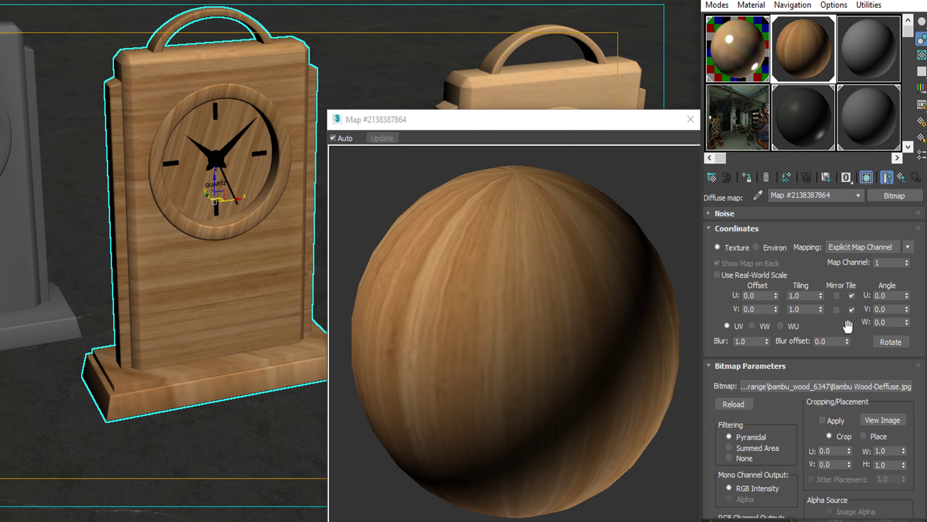
Mirror the Bambu Wood-Deffuse texture in U and V and set its W angle to 90.
left_click(836, 296)
left_click(835, 310)
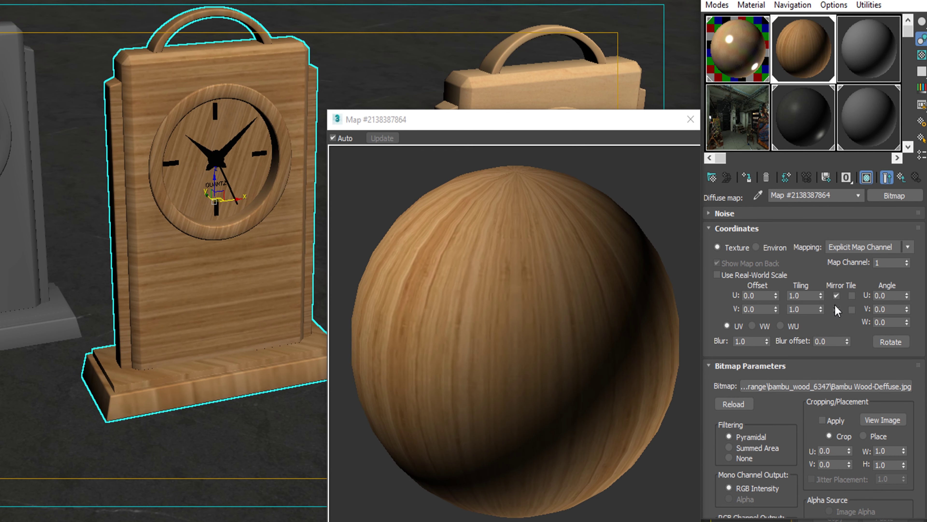
left_click(837, 310)
double_click(897, 321)
type("90")
key("Return")
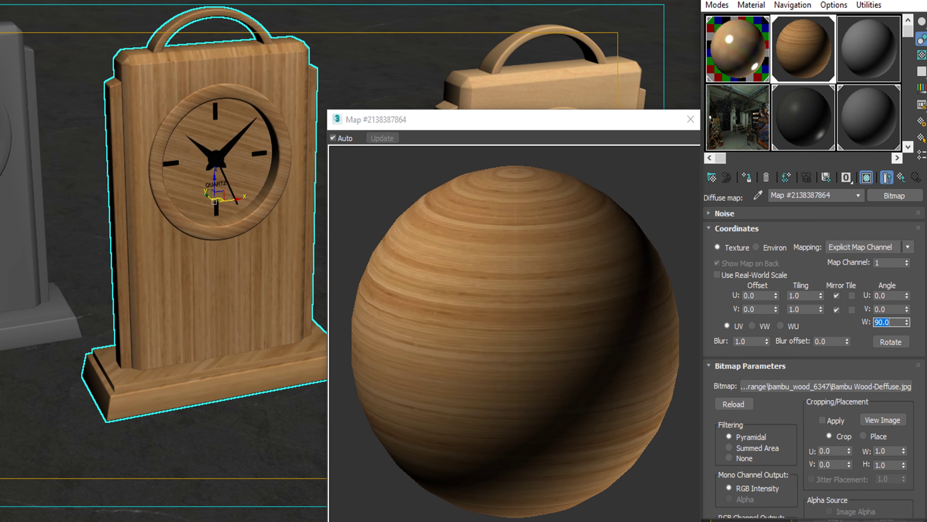
left_click_drag(849, 341, 838, 260)
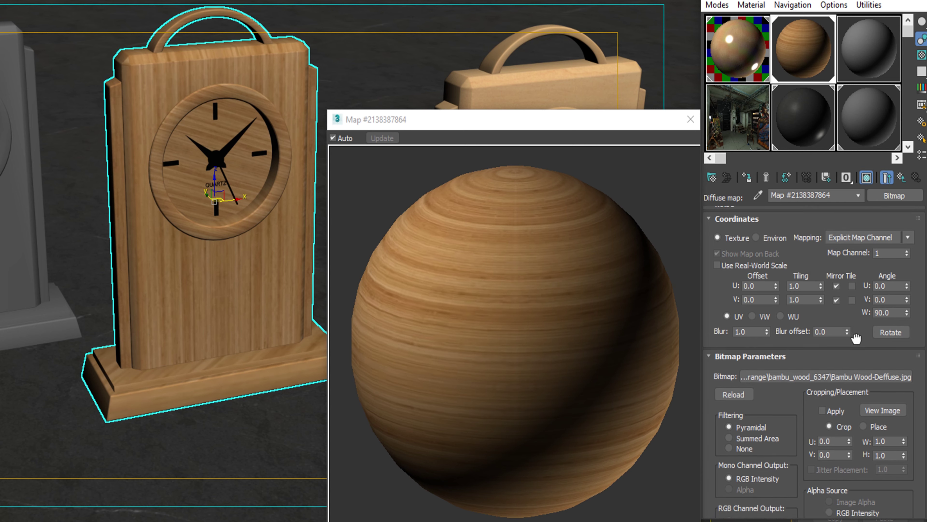
left_click(751, 510)
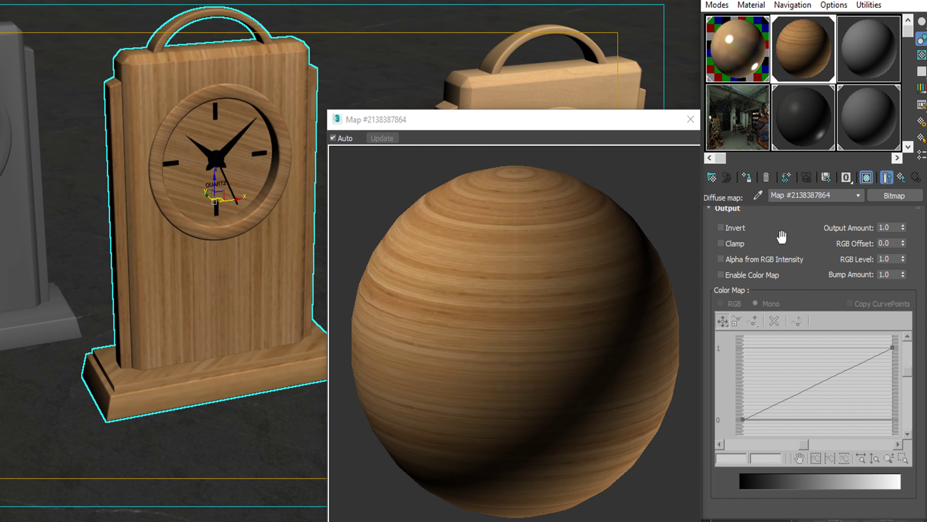
Enable the texture's Color Map and pull a Bezier-Smooth mid-curve point down to darken the grain.
left_click(755, 274)
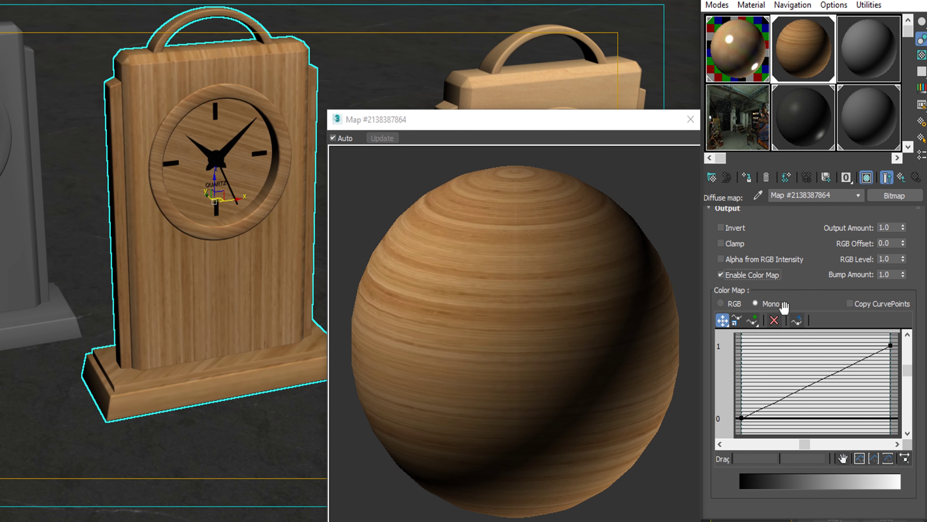
left_click(752, 320)
left_click(800, 390)
right_click(802, 387)
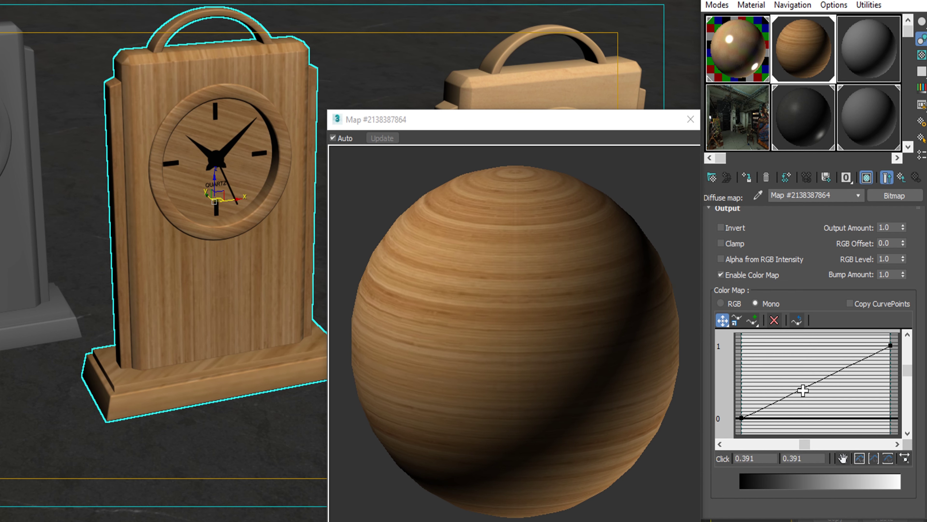
right_click(800, 389)
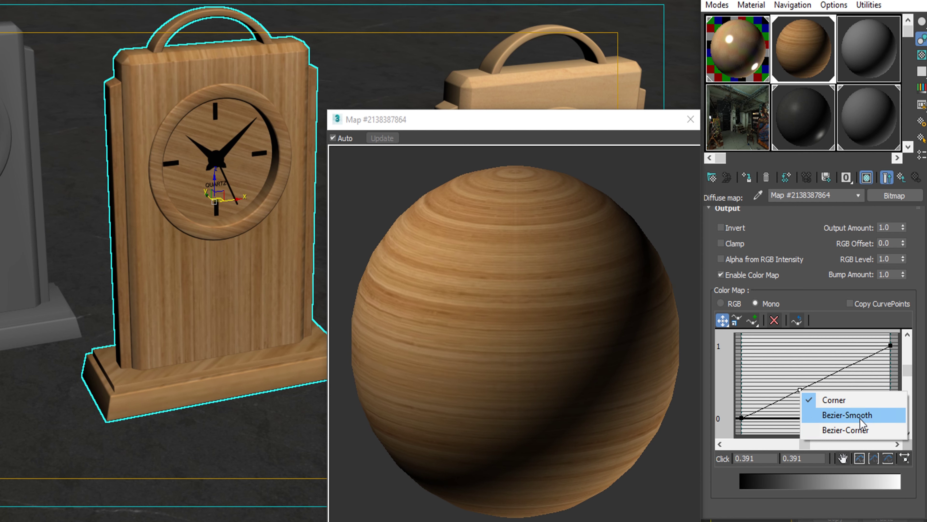
left_click(843, 416)
mouse_move(816, 392)
left_mouse_down()
mouse_move(824, 385)
mouse_move(803, 403)
left_mouse_up()
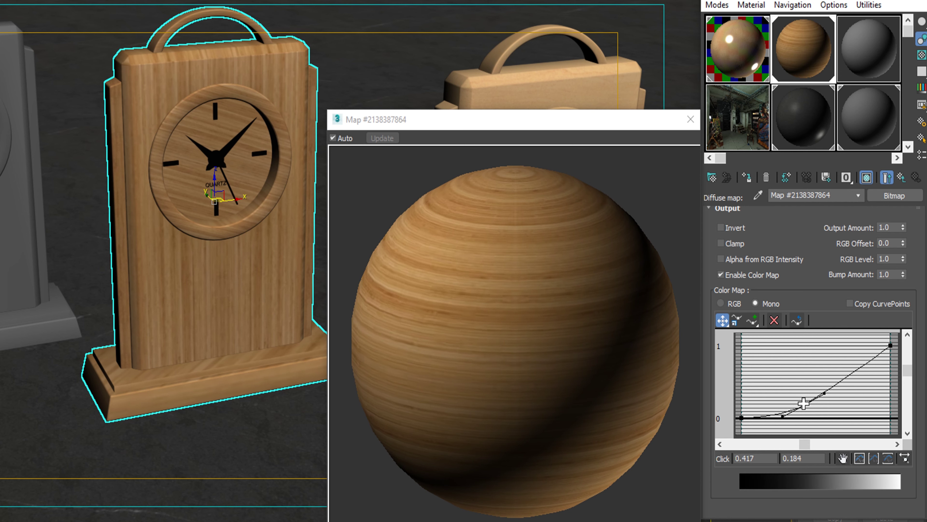
mouse_move(825, 393)
left_mouse_down()
mouse_move(834, 390)
mouse_move(809, 400)
left_mouse_up()
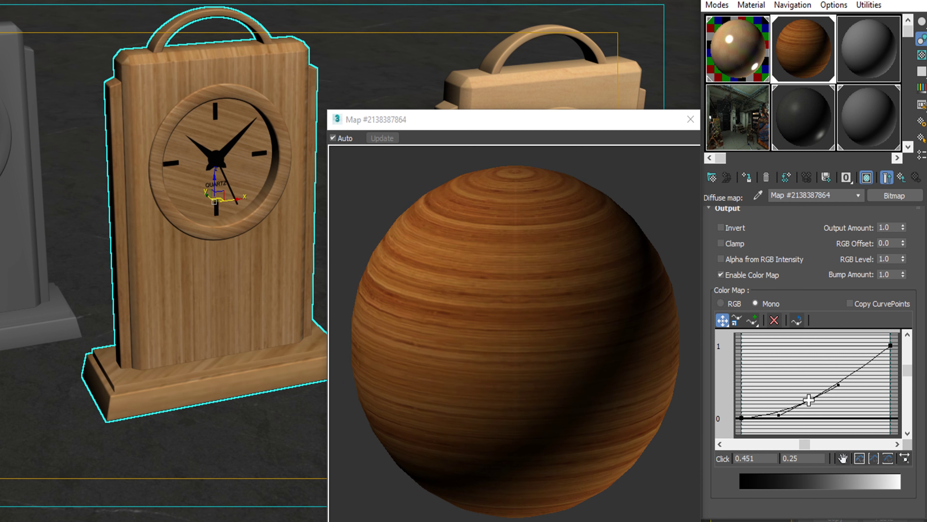
left_click_drag(838, 383, 811, 397)
left_click(900, 176)
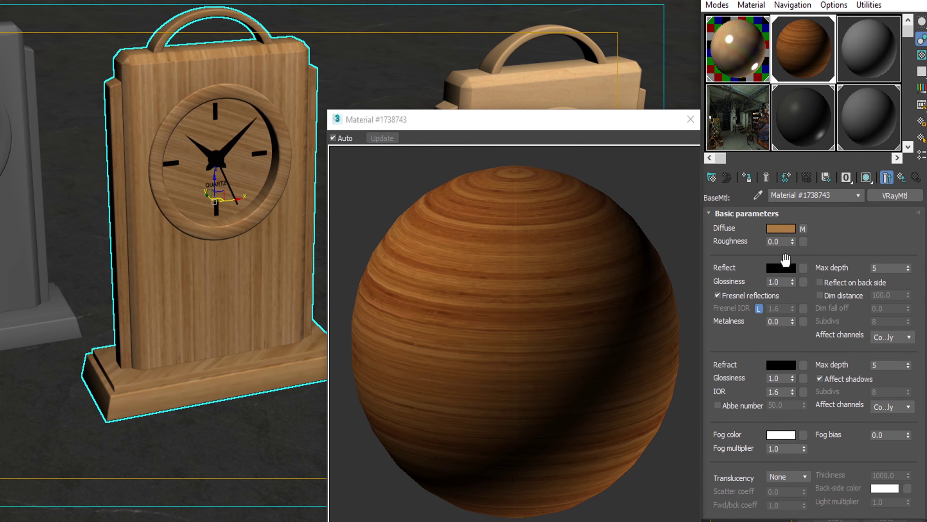
Set the bamboo base material's reflection colour to grey RGB 30.
left_click(782, 267)
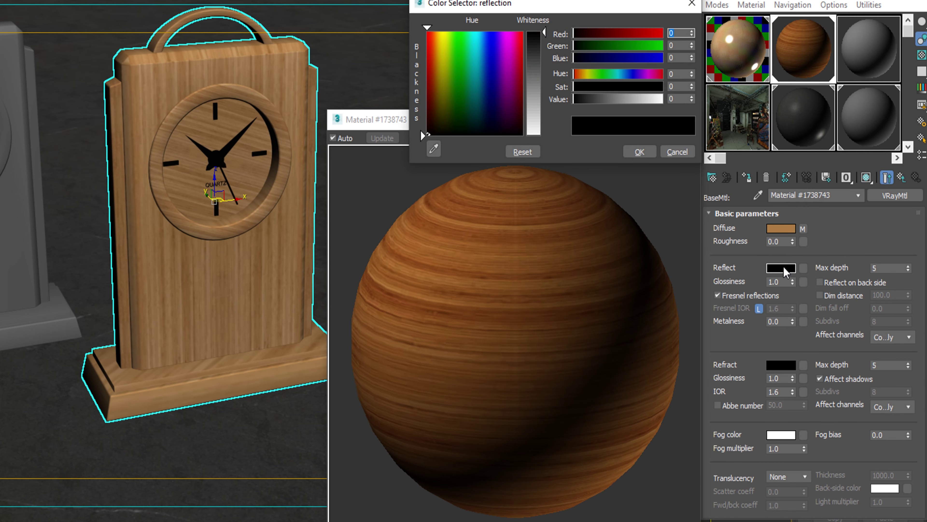
key("Tab")
type("30")
key("Tab")
type("30")
key("Return")
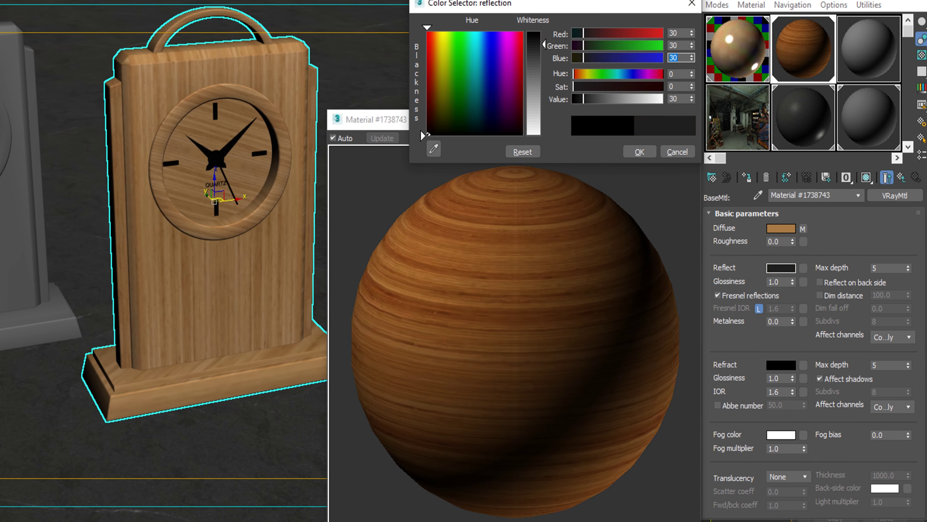
left_click(643, 150)
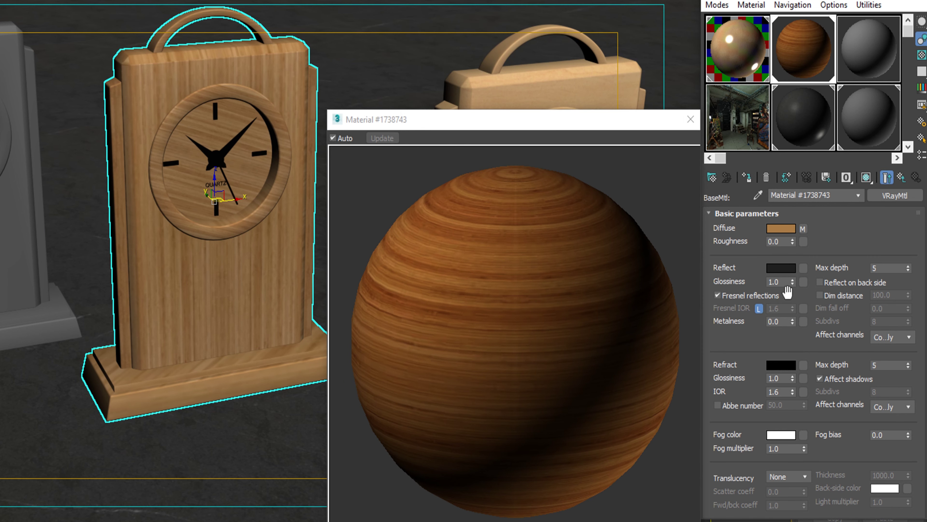
Set reflection glossiness to 0.87 and turn off Fresnel reflections and Affect shadows.
double_click(787, 280)
type("0.87")
key("Return")
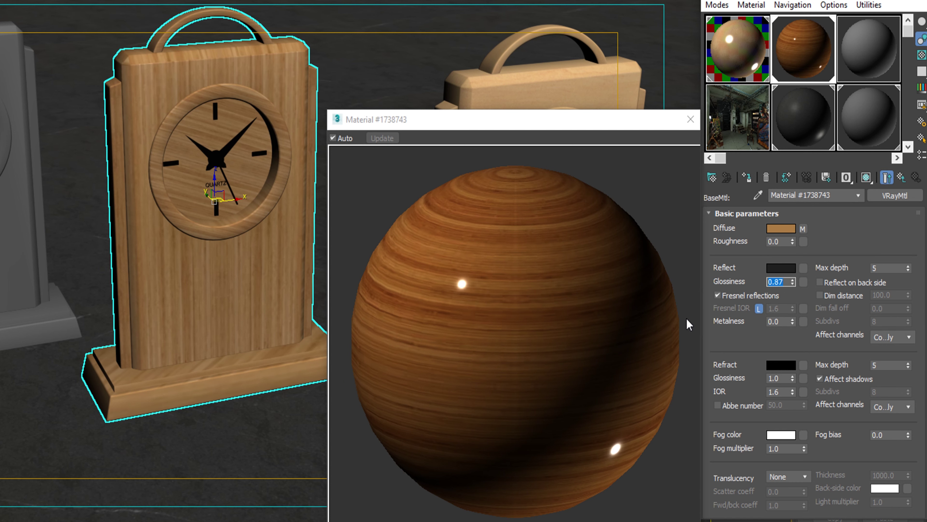
left_click(725, 297)
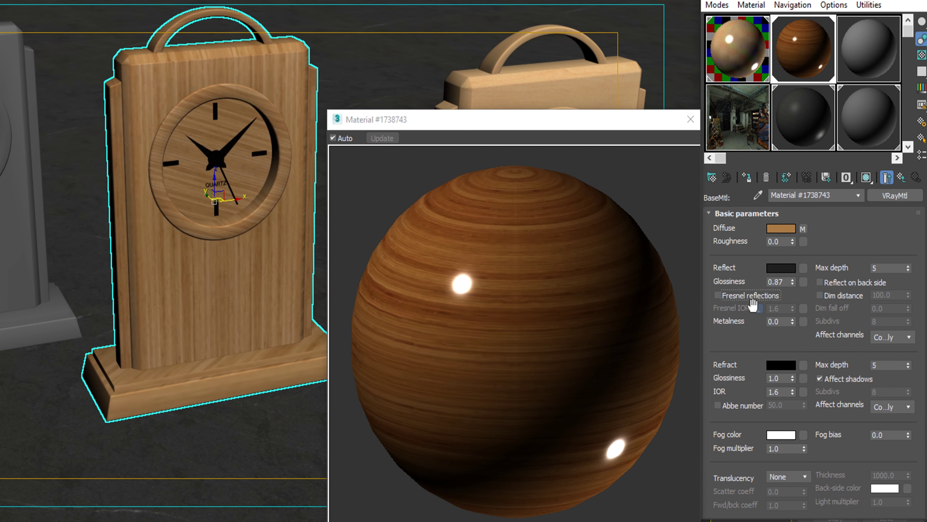
left_click(844, 378)
left_click_drag(837, 447, 825, 337)
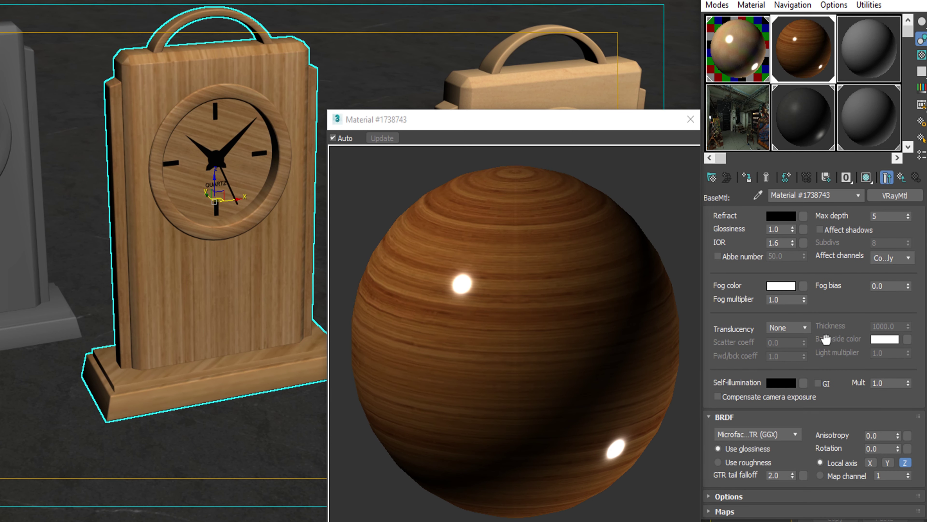
Use Blinn BRDF, cutoff 0.01, with fog units scaling and Glossy Fresnel off.
left_click(741, 434)
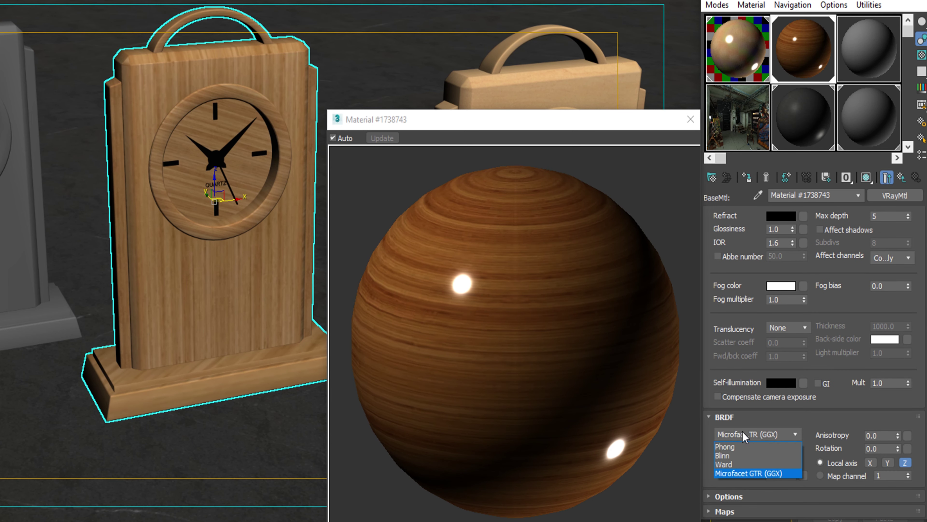
left_click(729, 448)
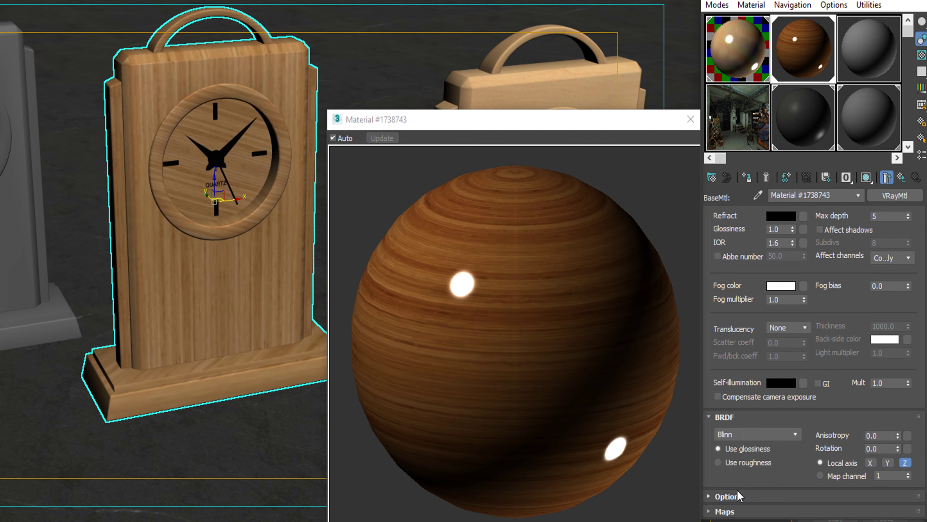
left_click(729, 496)
left_click(839, 446)
double_click(785, 447)
type("0.01")
left_click(747, 473)
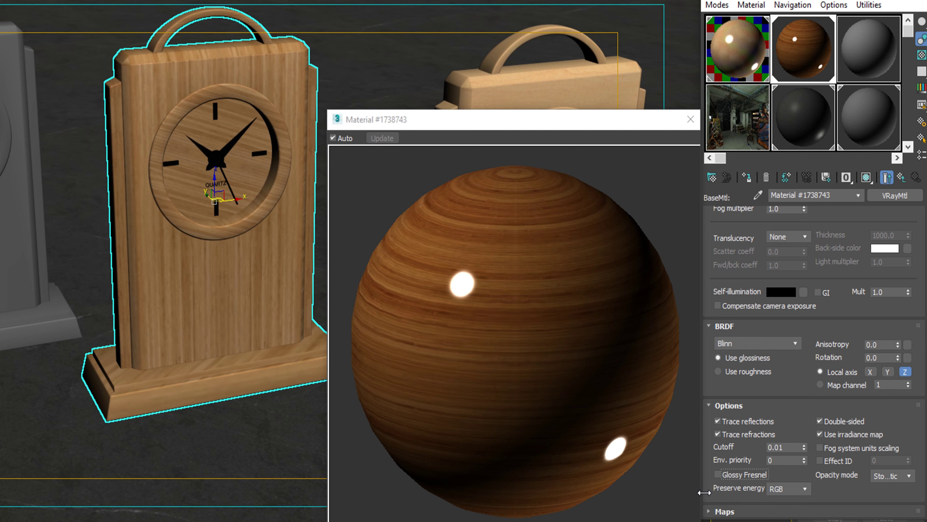
left_click(718, 511)
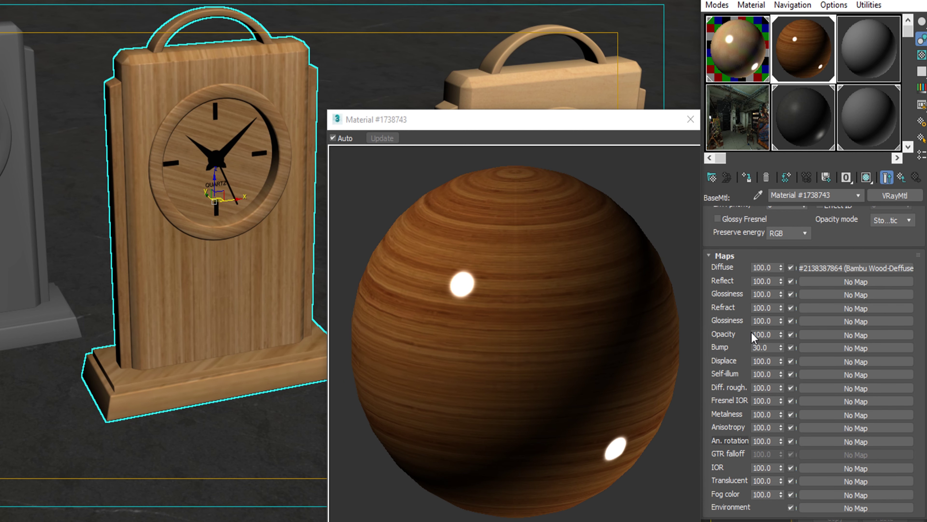
Set the diffuse map amount to 70 and the bump amount to 10.
double_click(770, 268)
type("70")
key("Return")
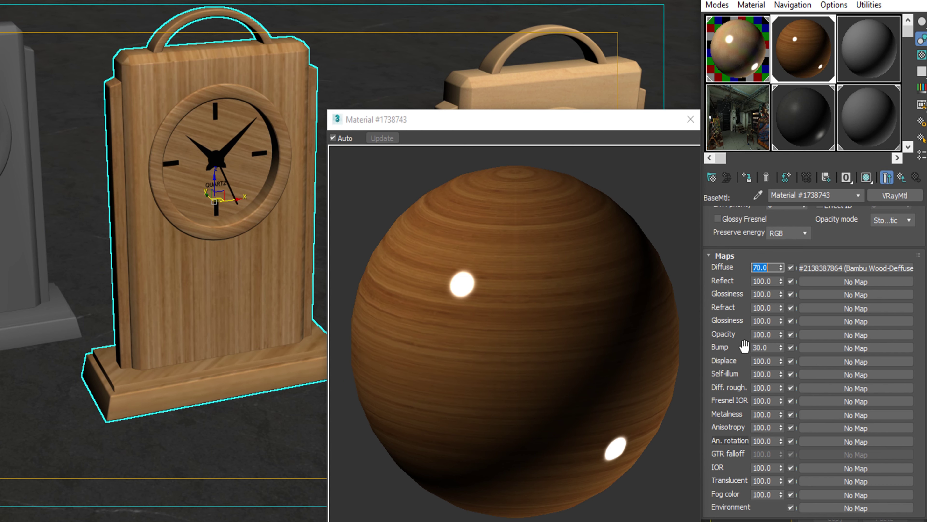
double_click(766, 342)
type("10")
Choose a Bitmap for the bump slot and pick the Bambu Wood-bump image.
left_click(859, 349)
double_click(444, 83)
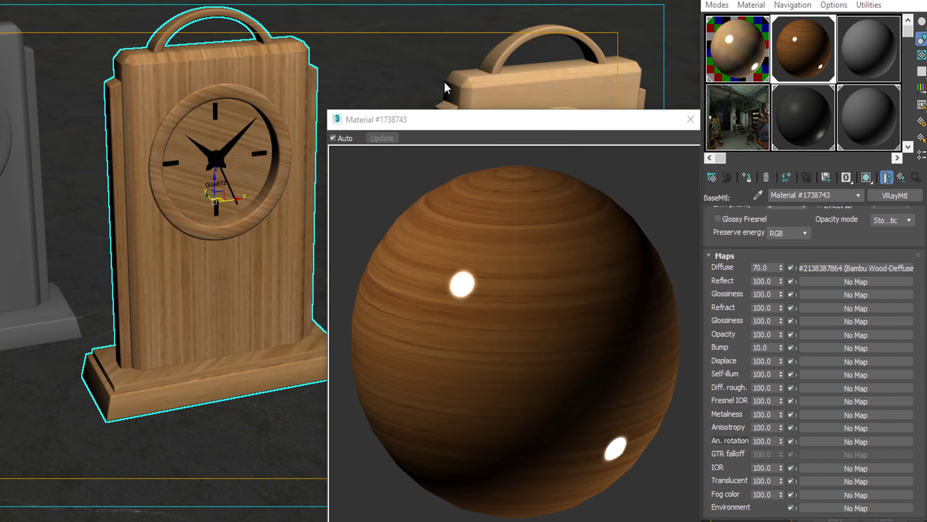
left_click(661, 149)
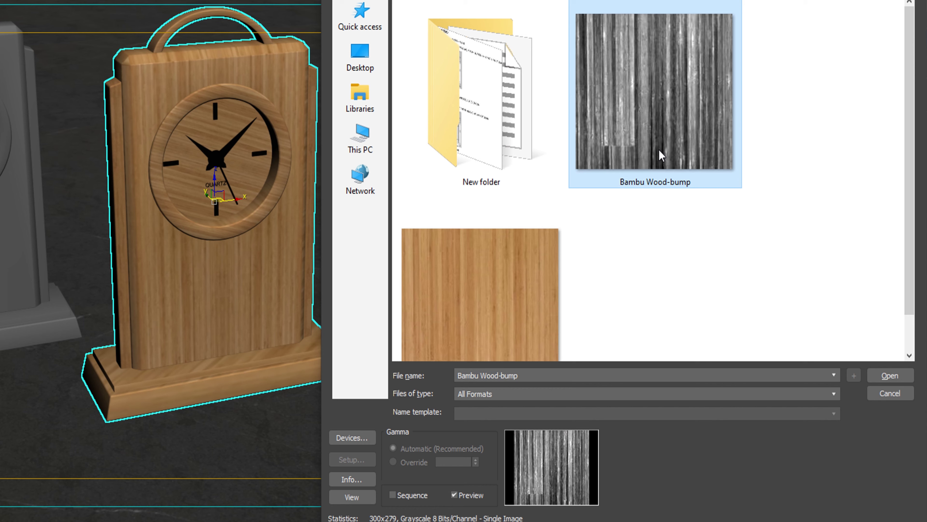
Load Bambu Wood-bump as the bump map and rotate it 90 degrees in W.
double_click(661, 155)
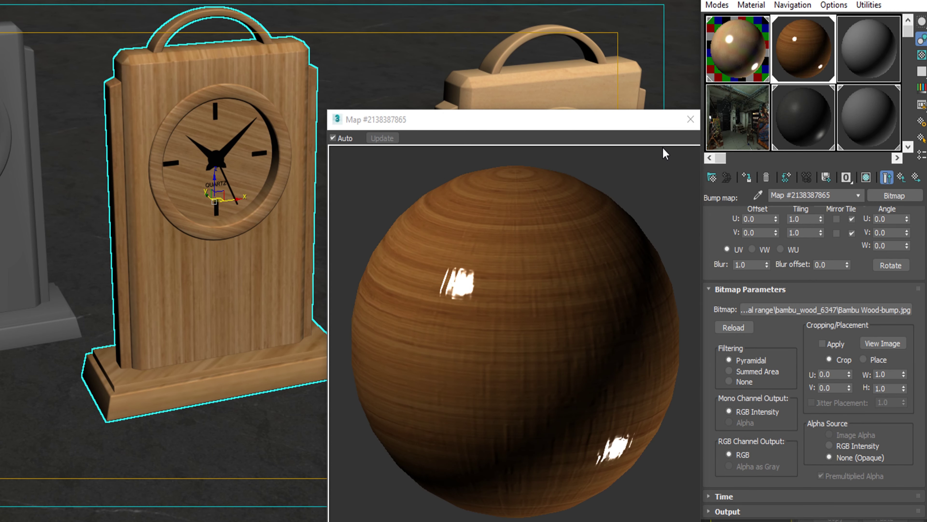
double_click(891, 245)
type("90")
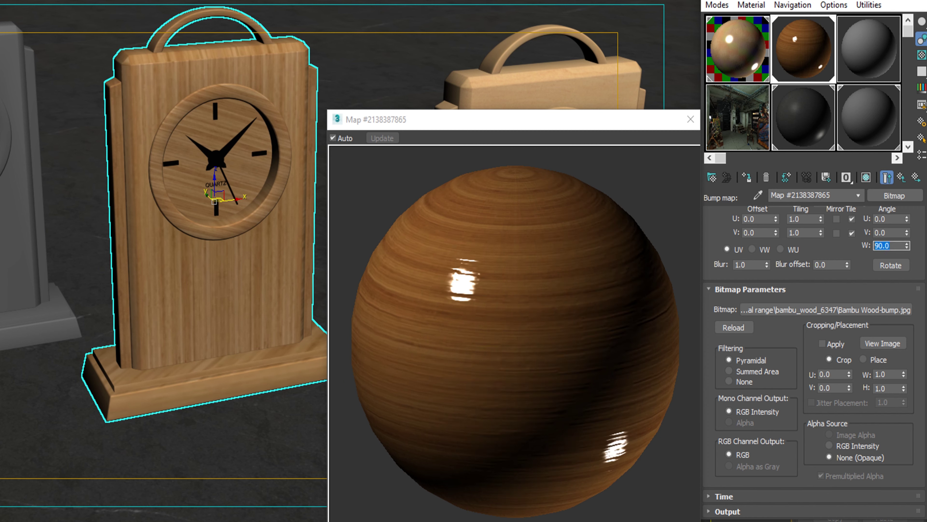
left_click(803, 426)
Enable the bump map's output colour map and bow the curve upward with a Bezier-smooth point.
left_click(762, 511)
left_click(730, 276)
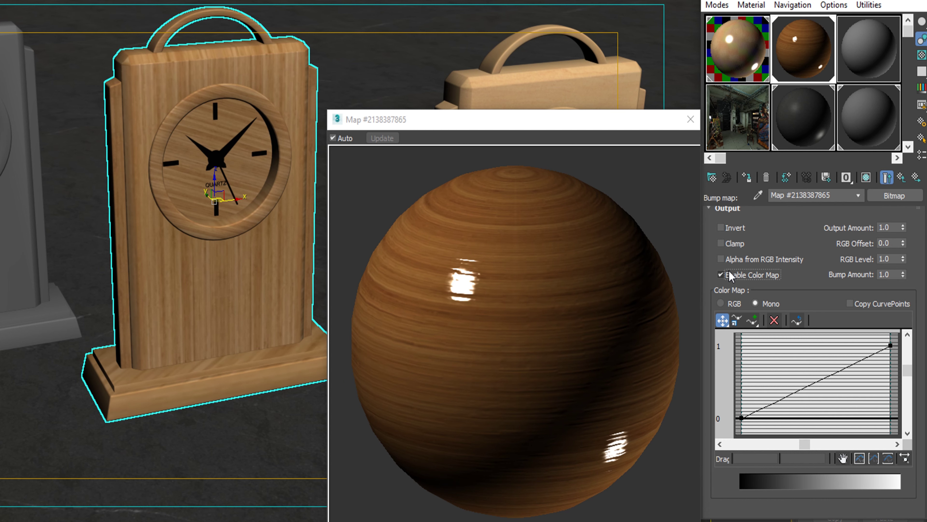
left_click(752, 319)
left_click(803, 387)
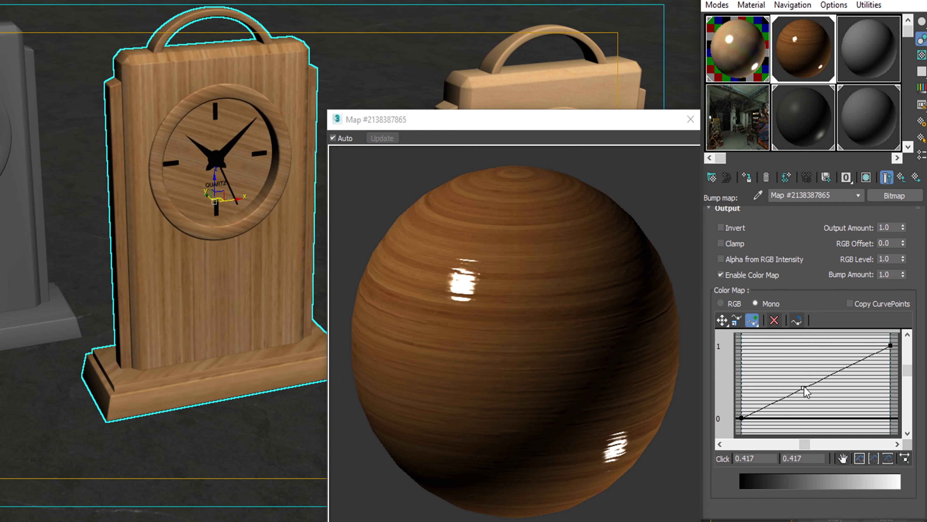
right_click(803, 388)
left_click(846, 424)
right_click(804, 387)
left_click(844, 410)
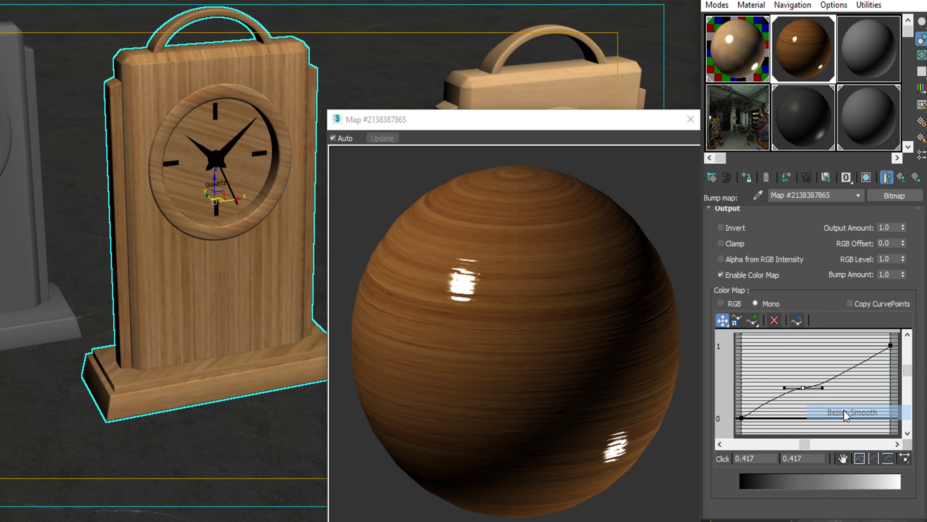
mouse_move(803, 388)
left_mouse_down()
mouse_move(788, 371)
mouse_move(816, 355)
left_mouse_up()
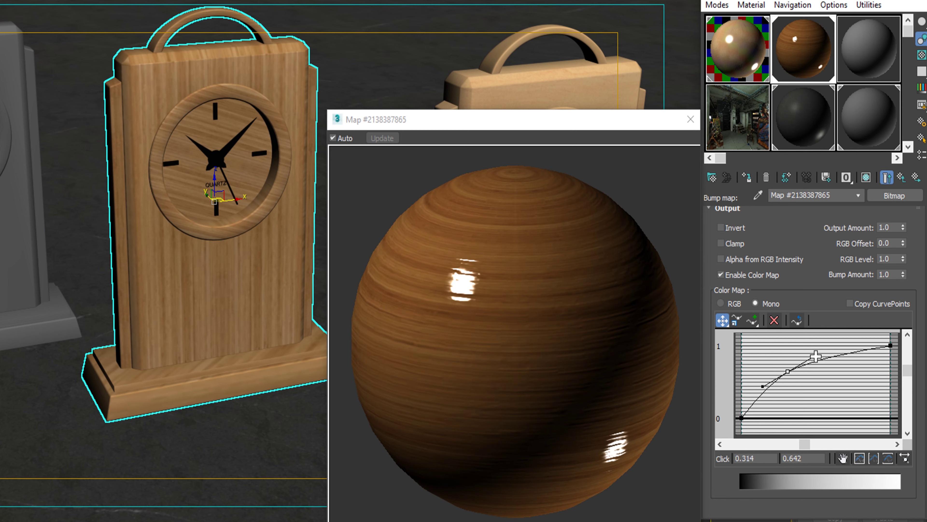
left_click_drag(788, 371, 781, 372)
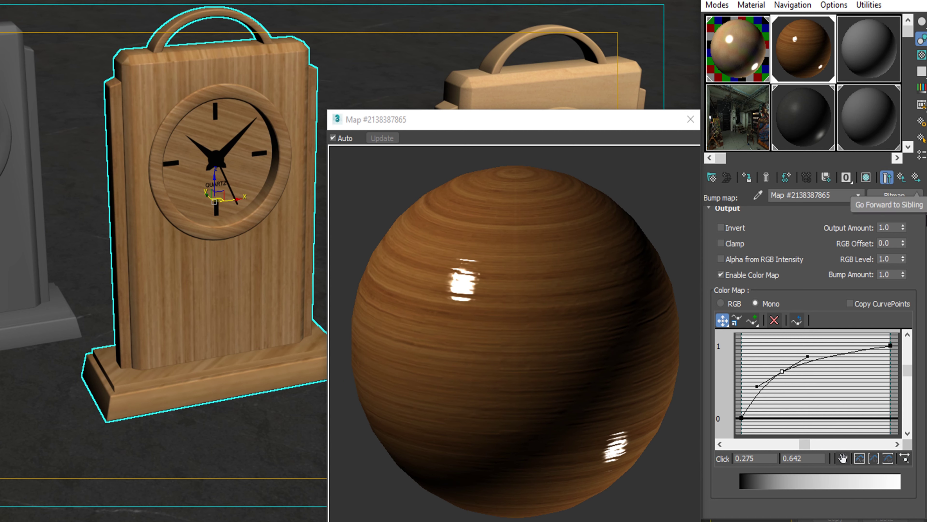
Return to the Bamboo Wood VRayMtlWrapper and lower Generate GI to 0.6.
left_click(903, 179)
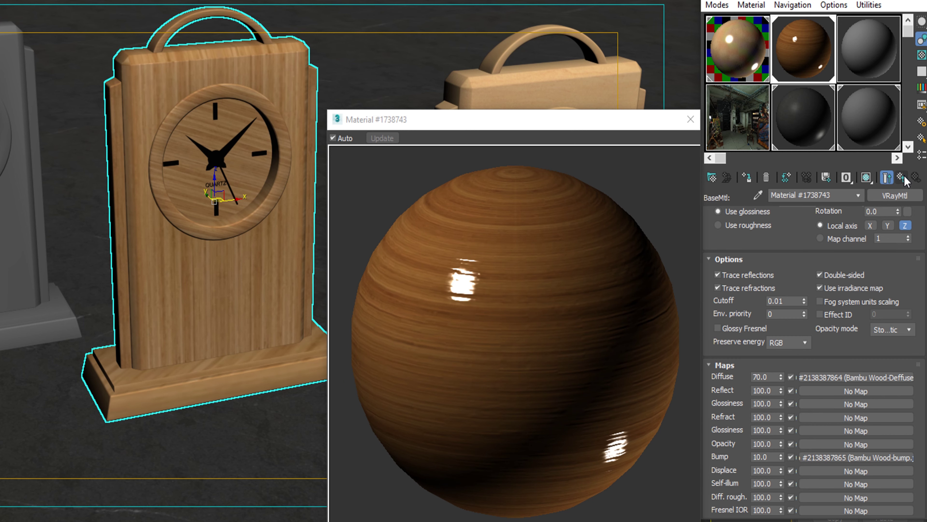
scroll(832, 317, "down", 4)
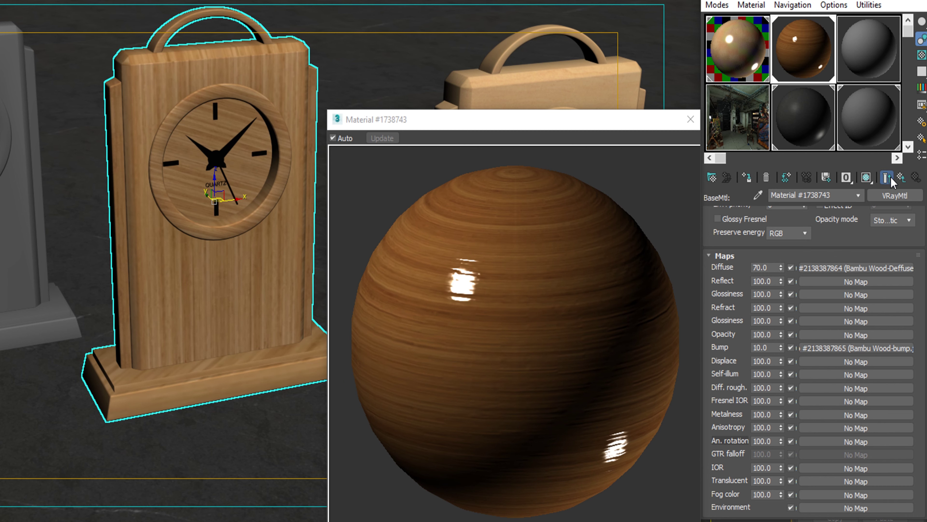
left_click(901, 177)
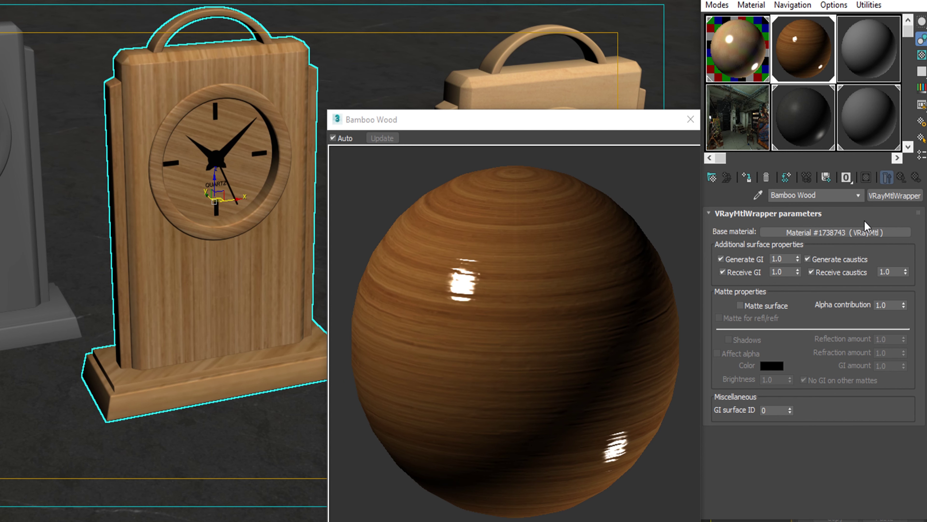
left_click_drag(792, 256, 762, 261)
type(".6")
key("Return")
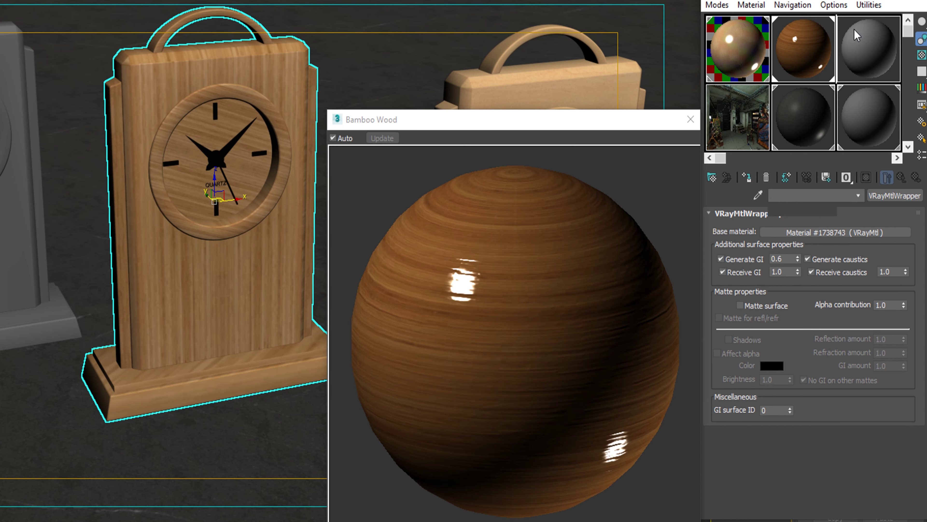
Assign a fresh VRayMtl to the left grey clock and name it Hickory Wood.
left_click(836, 233)
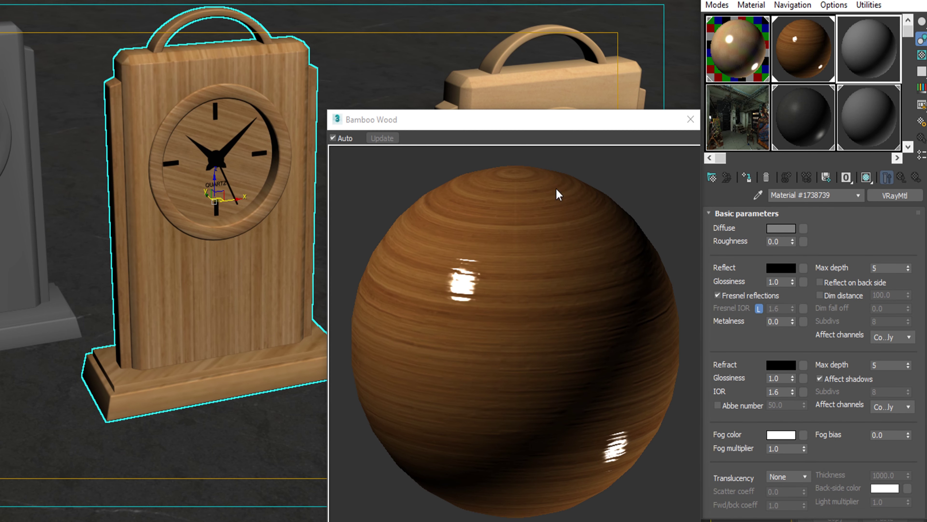
left_click(691, 119)
left_click(11, 208)
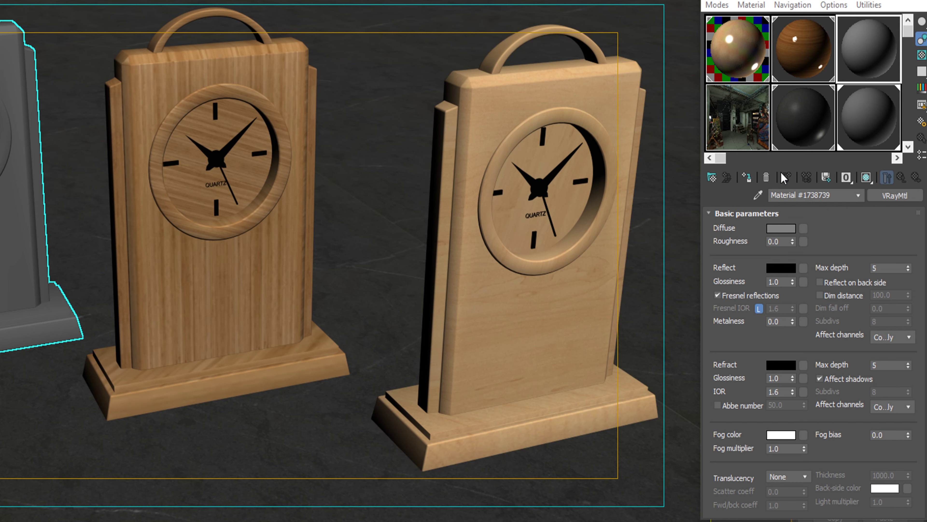
left_click(747, 178)
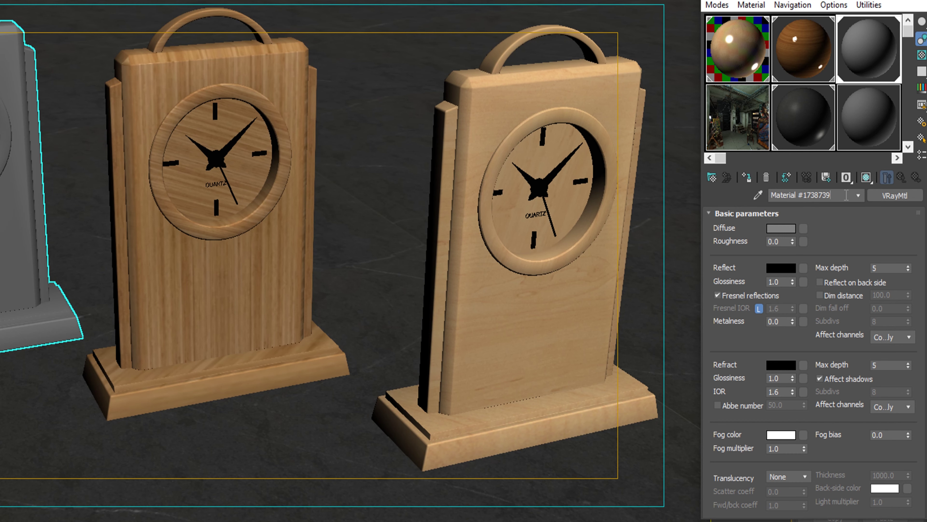
type("H")
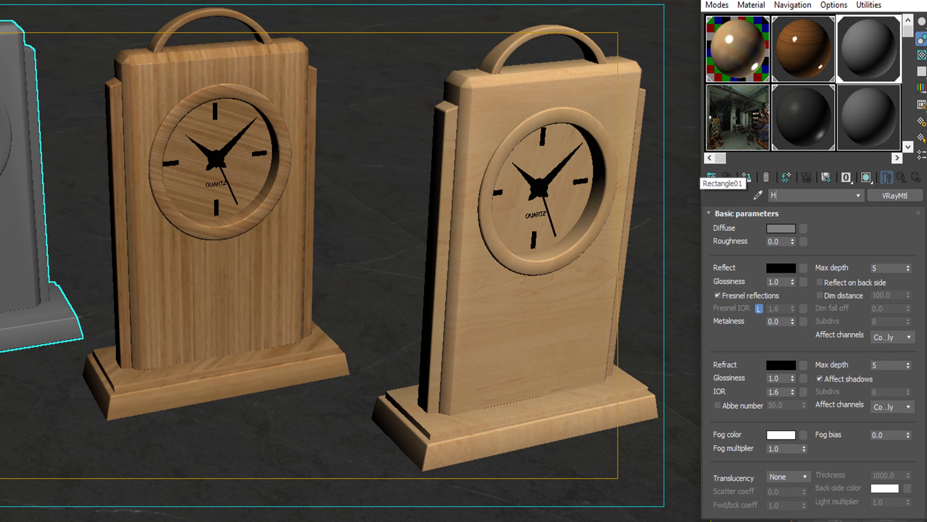
type("ickory Wood")
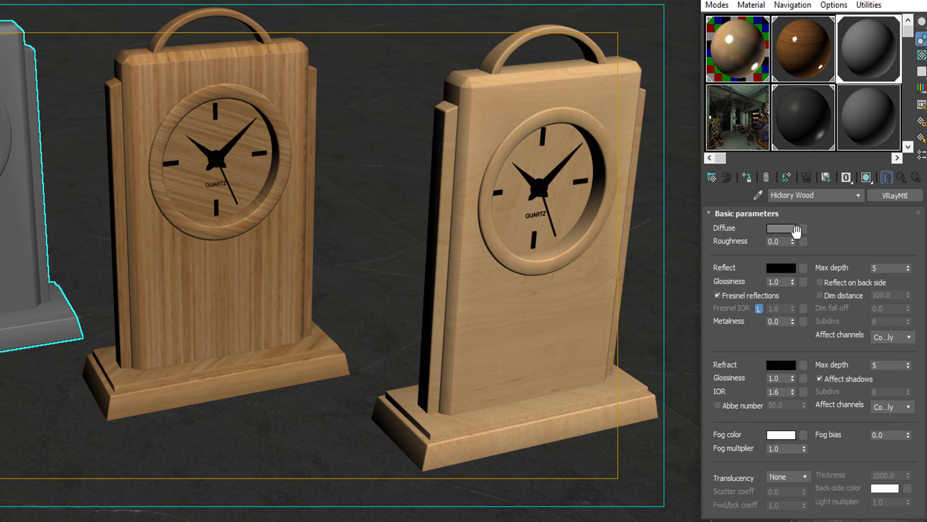
double_click(888, 59)
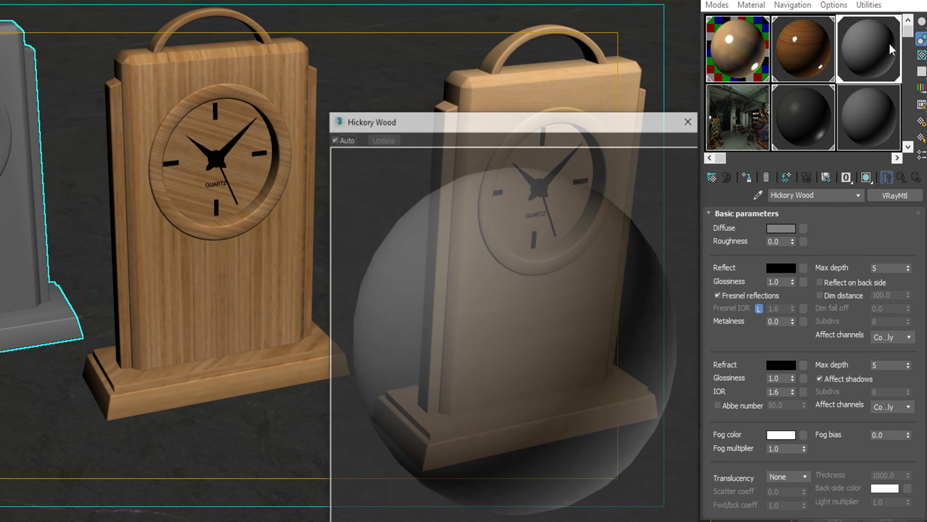
Load the Hickery Wood_Deffuse bitmap as the diffuse map and show it on the clock.
left_click(921, 55)
left_click(804, 228)
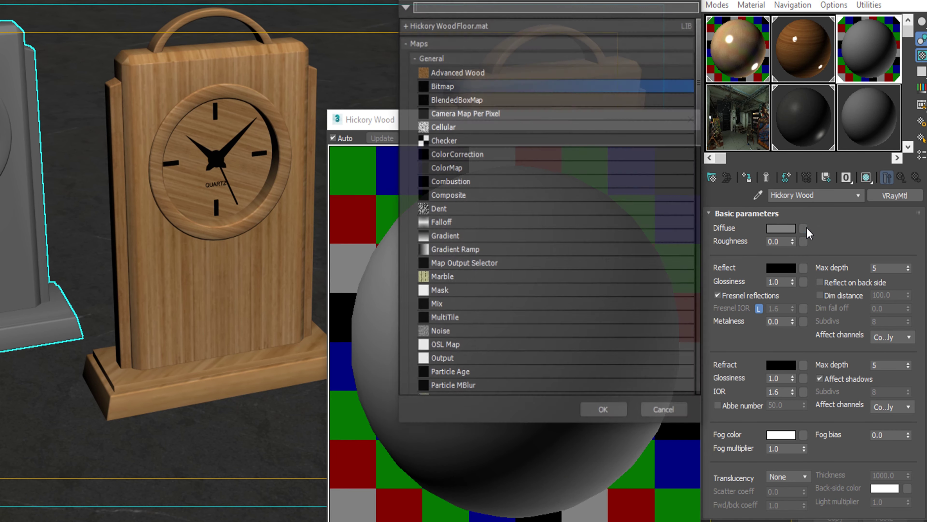
double_click(439, 87)
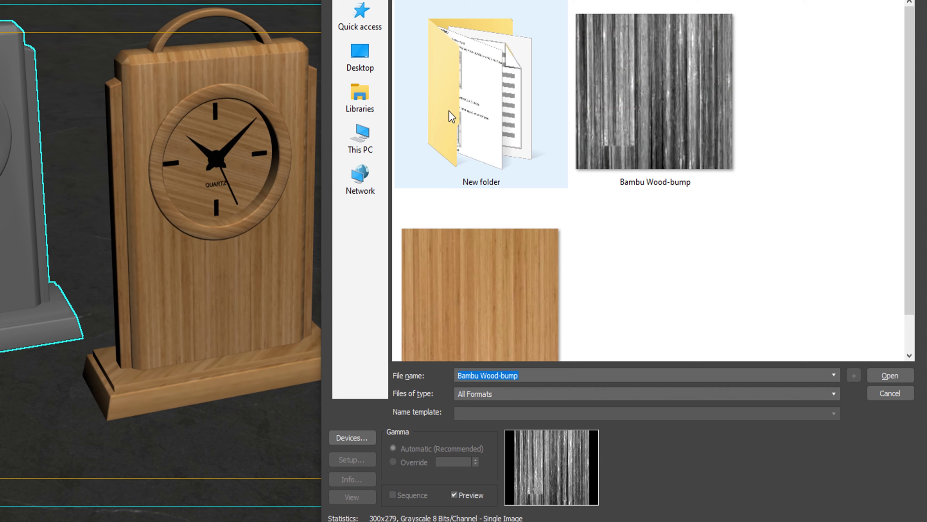
double_click(439, 88)
key("alt+Up")
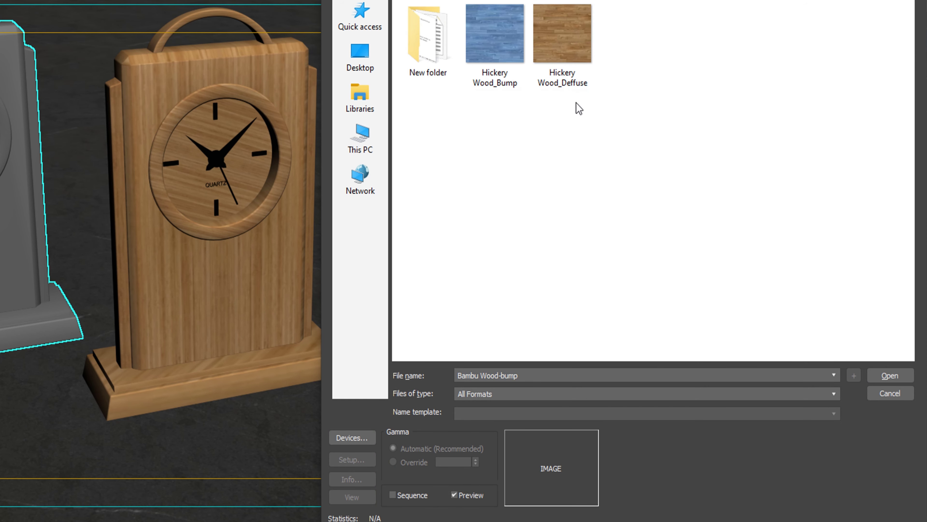
double_click(559, 47)
left_click(866, 177)
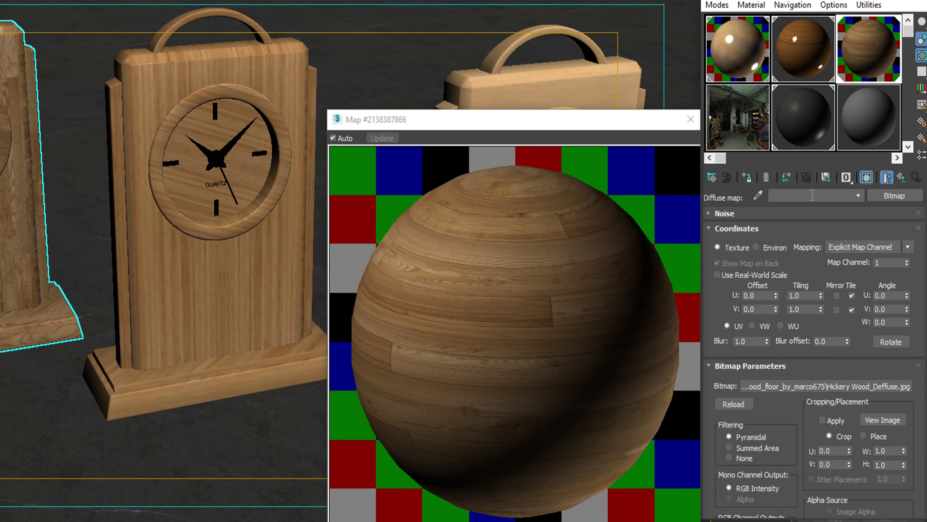
Rename the material to Hickery Wood and set the diffuse bitmap's blur to 0.
left_click(887, 177)
left_click(791, 195)
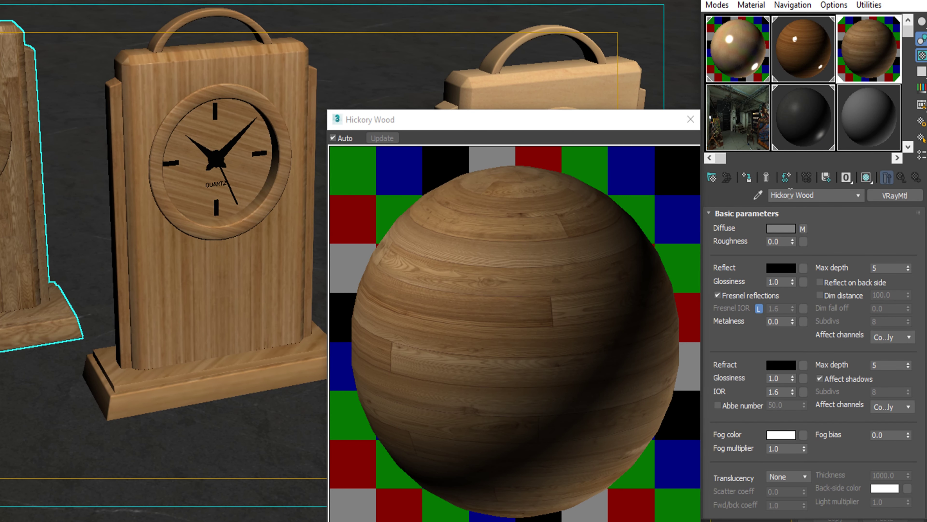
key("BackSpace")
type("e")
left_click(802, 229)
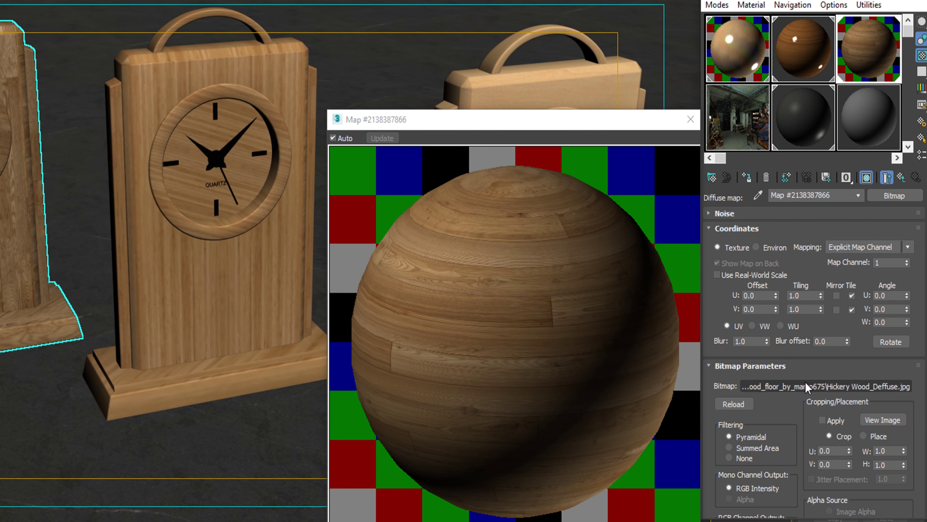
left_click_drag(755, 341, 715, 340)
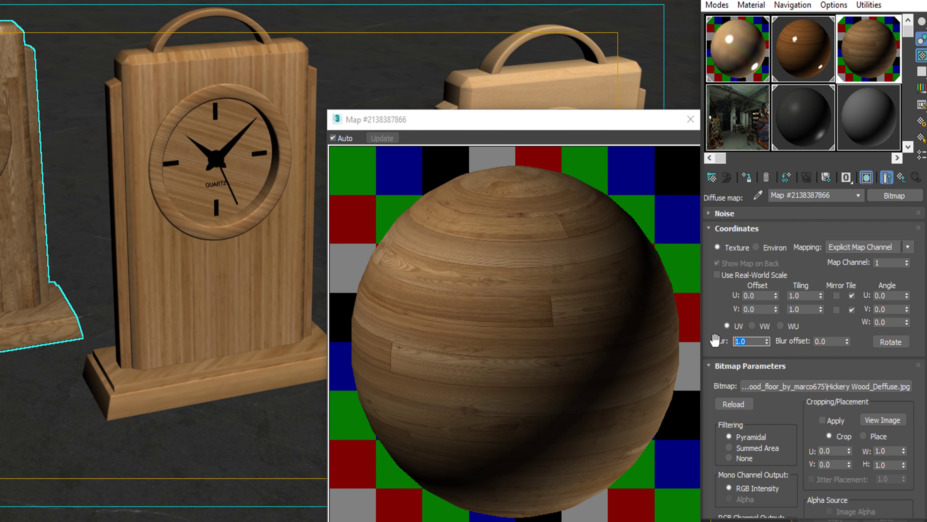
type("0")
left_click(887, 178)
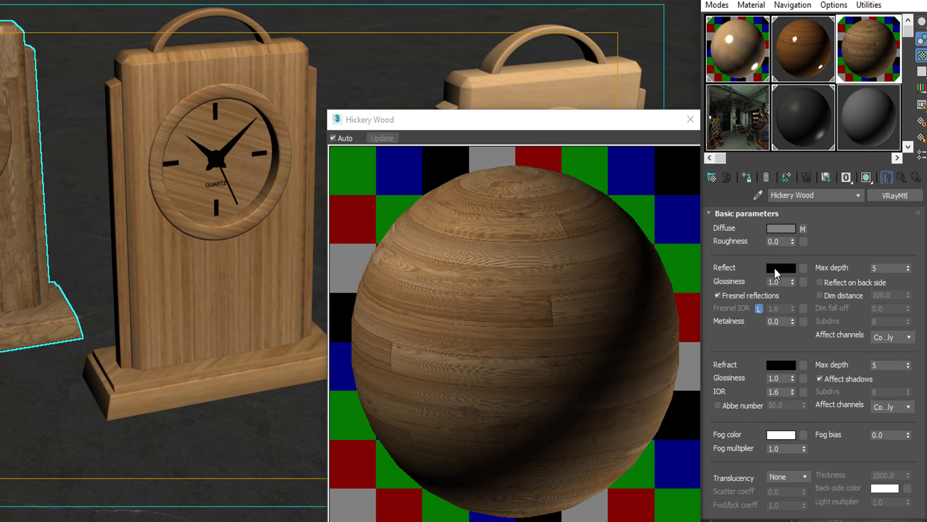
Set the Reflect colour to grey 144, 144, 144.
left_click(773, 269)
type("14")
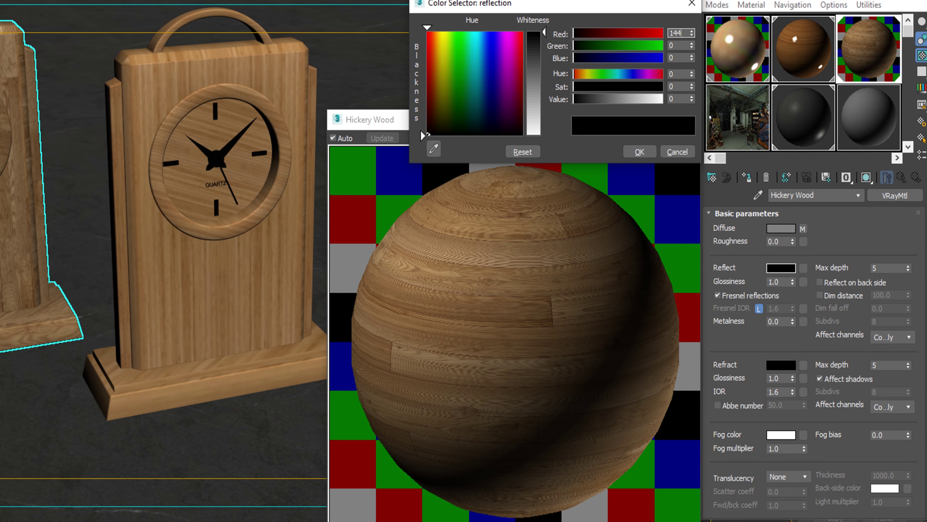
type("4")
key("ctrl+a")
type("1")
key("Tab")
type("144")
key("Tab")
type("144")
key("Return")
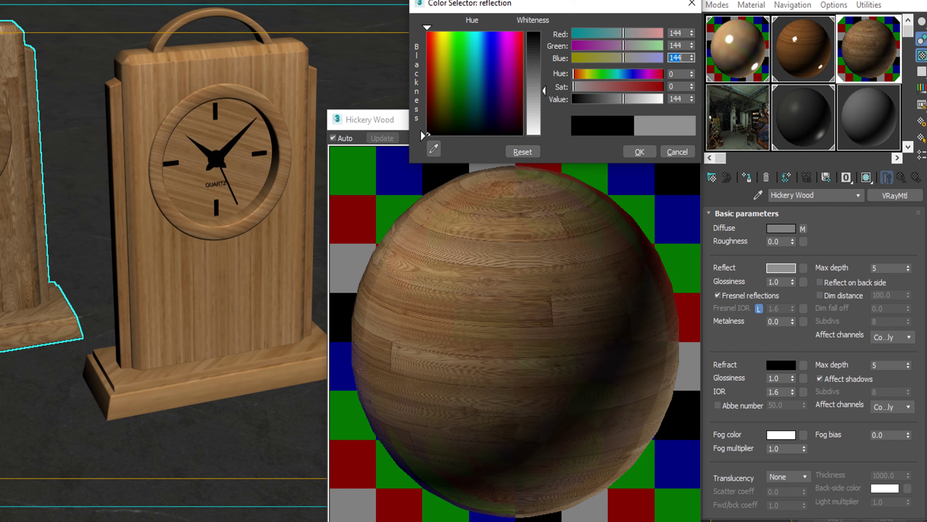
left_click(644, 153)
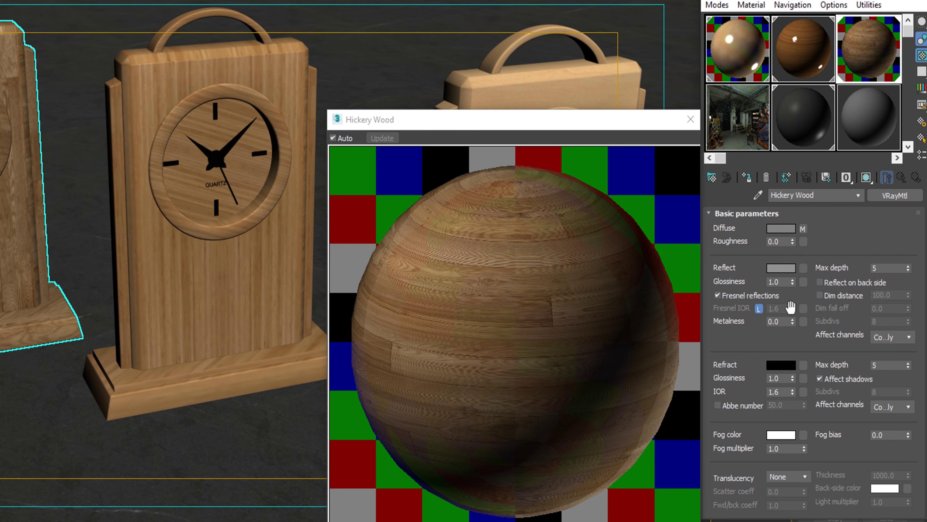
left_click(805, 268)
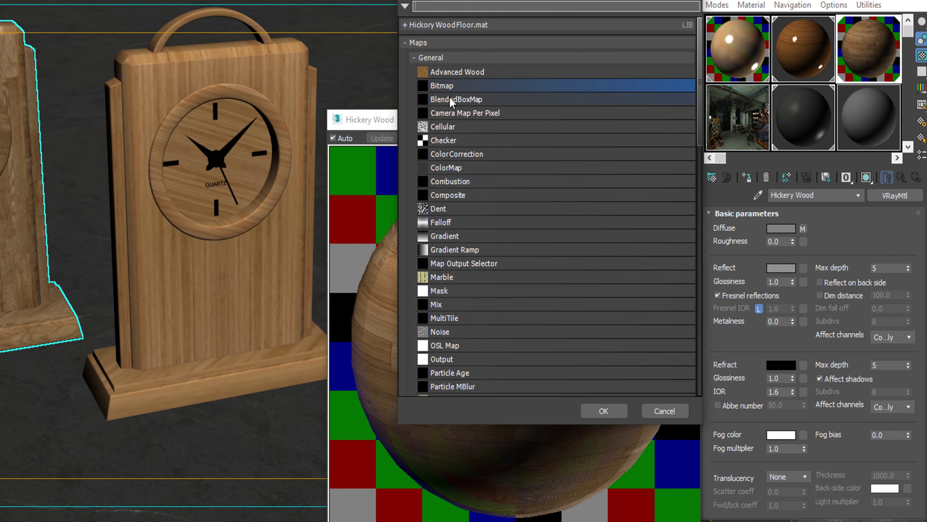
Assign an Output map to the reflection slot and enable its colour map.
scroll(466, 219, "down", 1)
scroll(464, 216, "down", 2)
scroll(464, 232, "down", 2)
scroll(469, 243, "down", 1)
scroll(469, 247, "down", 2)
scroll(471, 252, "down", 2)
scroll(472, 244, "up", 5)
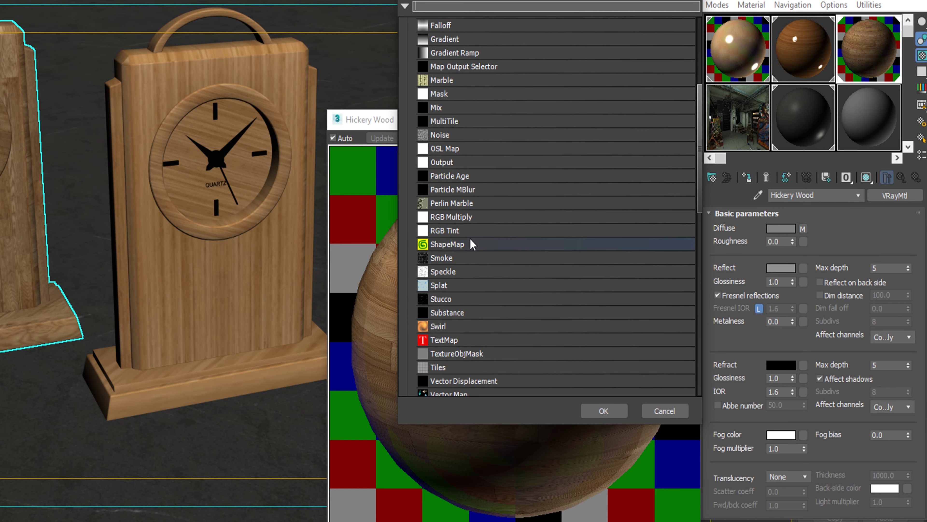
double_click(464, 161)
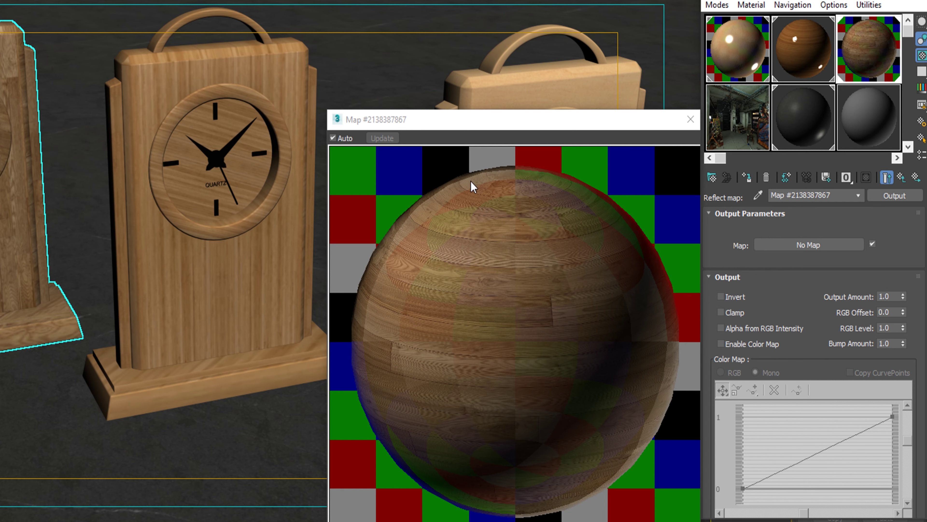
left_click(741, 342)
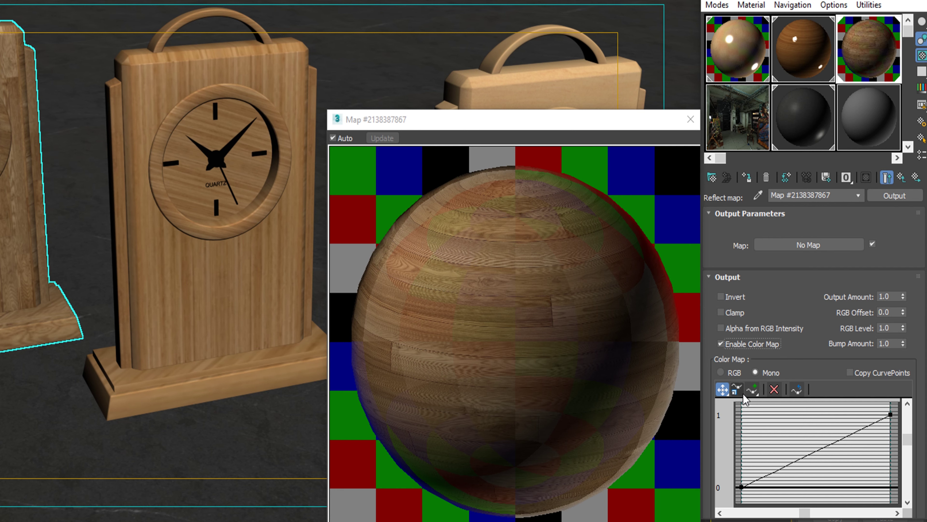
Add a Bezier-smooth middle point and drag it to bend the curve upward.
left_click(753, 389)
left_click(798, 459)
right_click(799, 459)
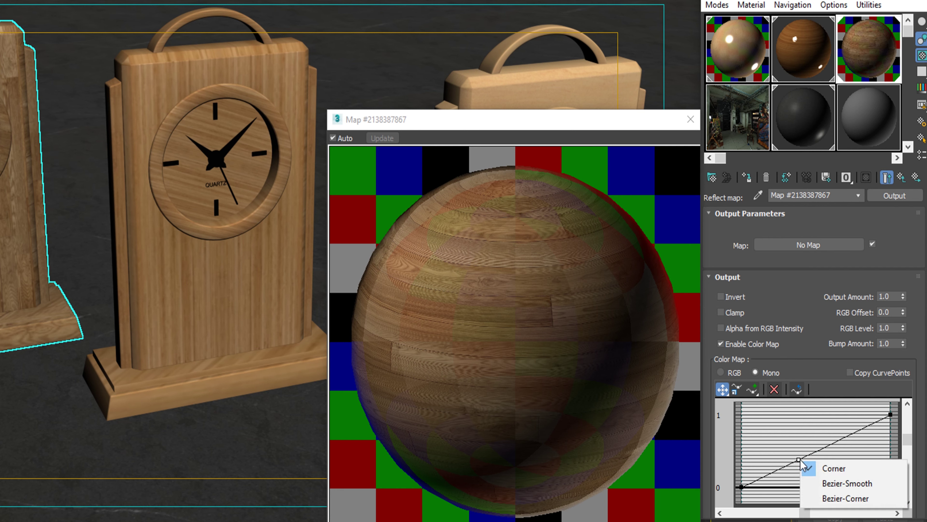
left_click(872, 486)
mouse_move(799, 459)
left_mouse_down()
mouse_move(784, 441)
mouse_move(828, 440)
left_mouse_up()
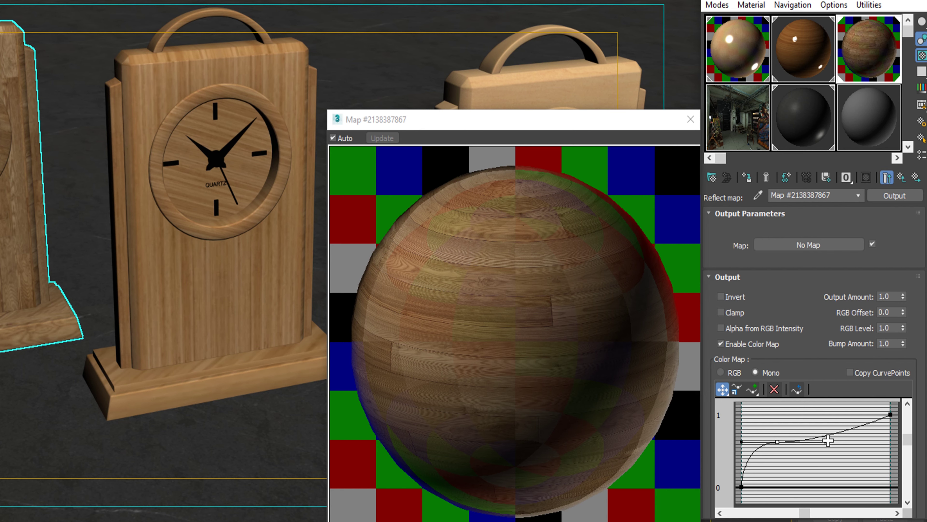
mouse_move(778, 441)
left_mouse_down()
mouse_move(793, 440)
mouse_move(779, 450)
left_mouse_up()
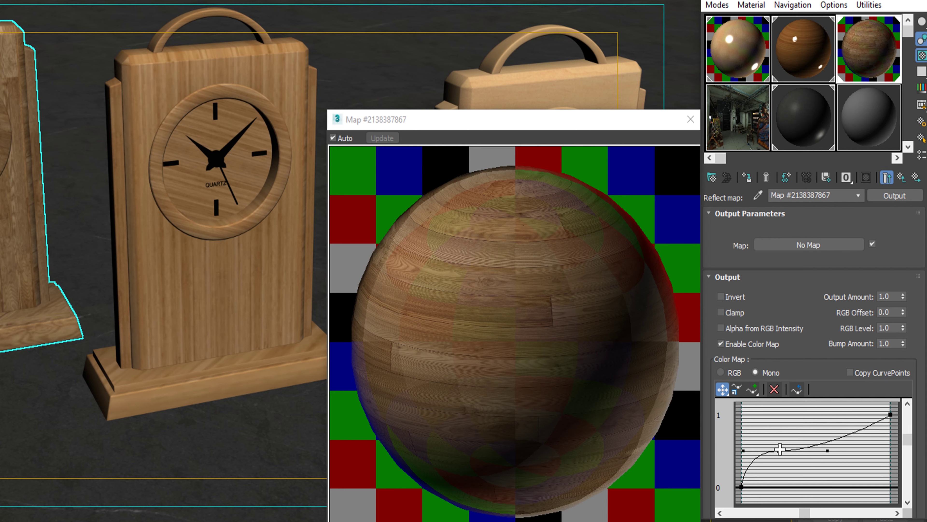
left_click_drag(826, 451, 831, 446)
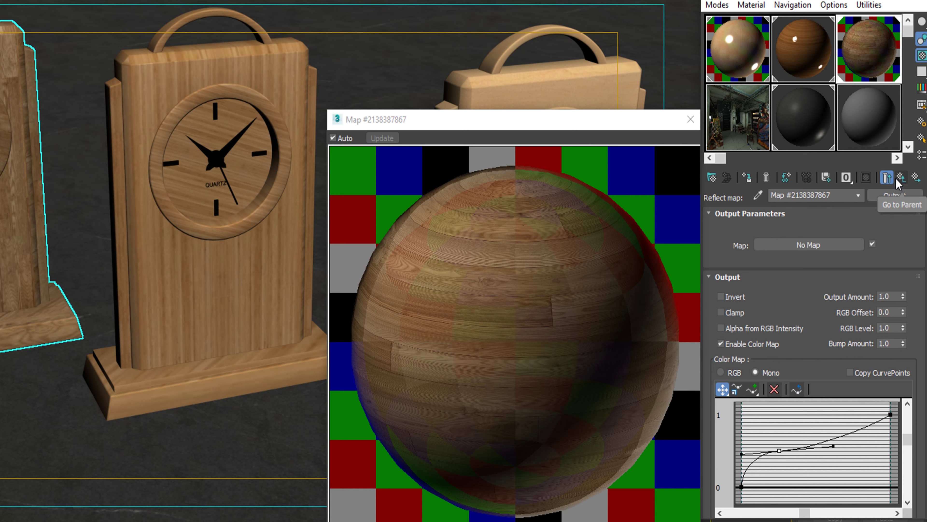
left_click(785, 248)
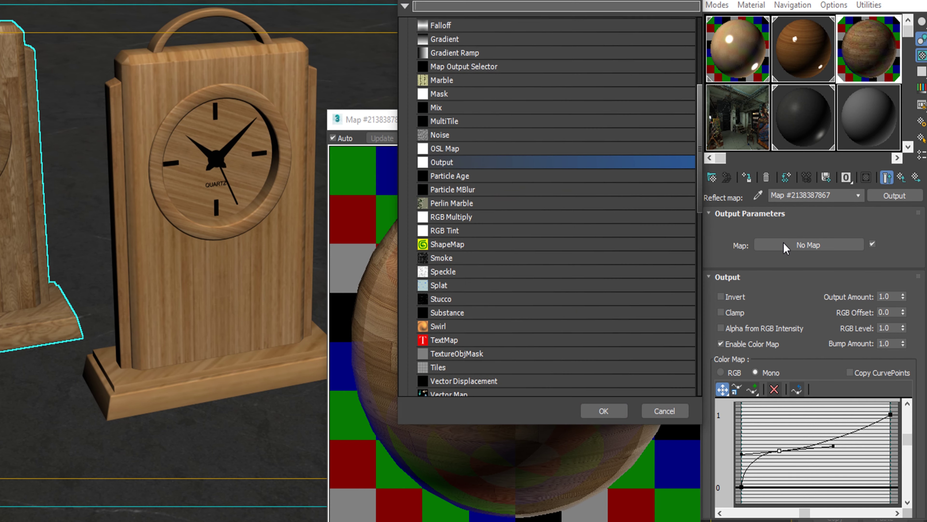
Plug a Monochrome Color Correction map into the Output map's input.
scroll(443, 27, "up", 3)
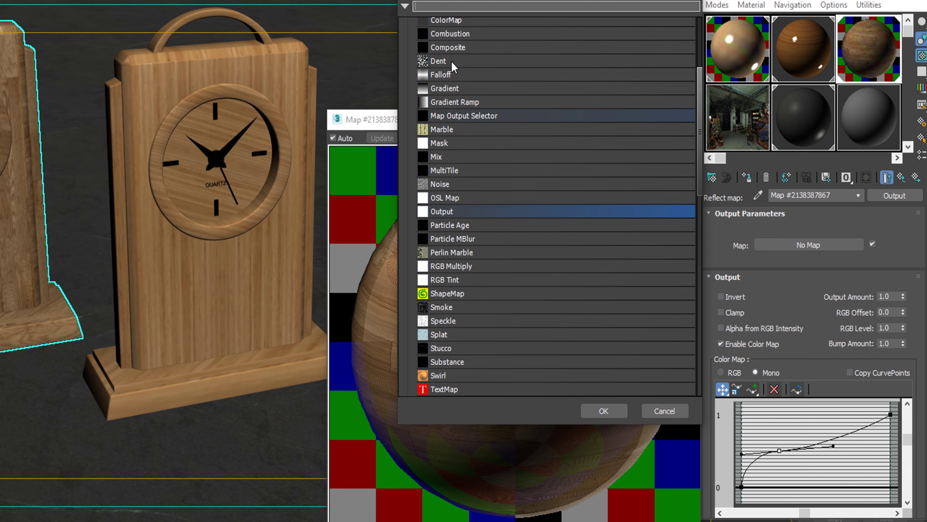
scroll(451, 61, "up", 1)
scroll(452, 64, "up", 1)
scroll(453, 68, "up", 2)
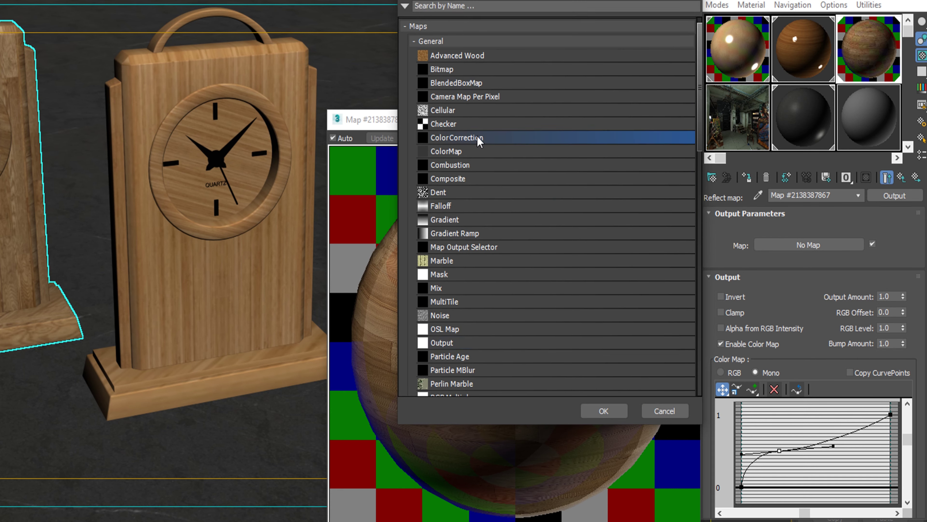
double_click(492, 135)
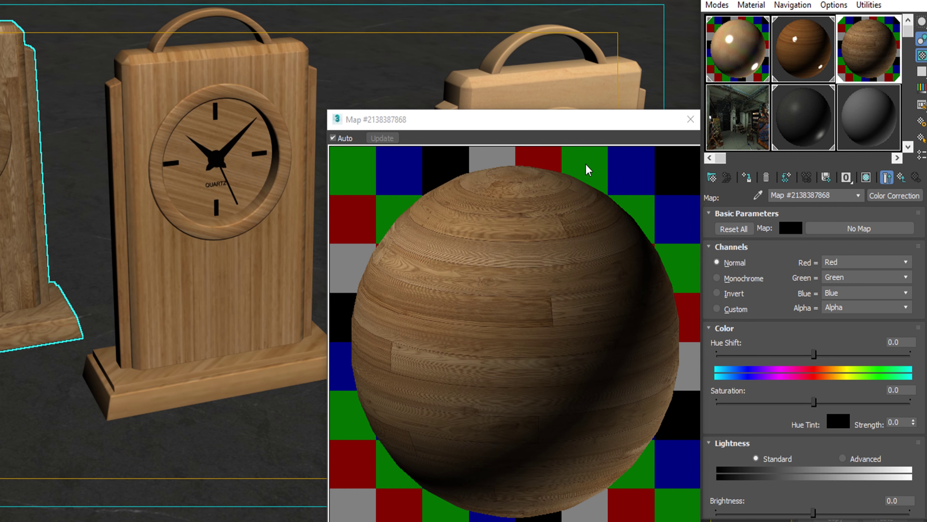
left_click(753, 281)
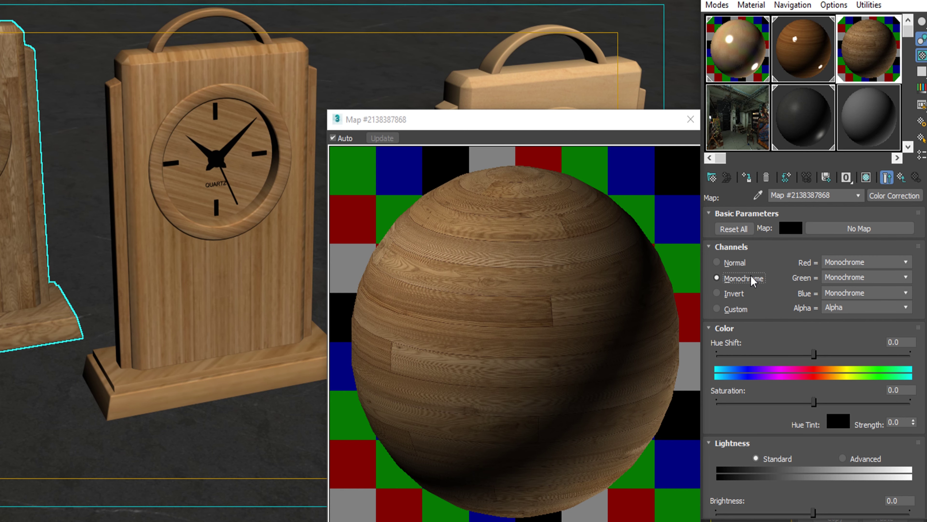
Feed the Color Correction the Hickery Wood_Deffuse bitmap with blur 0.14, then return to the material.
left_click(848, 228)
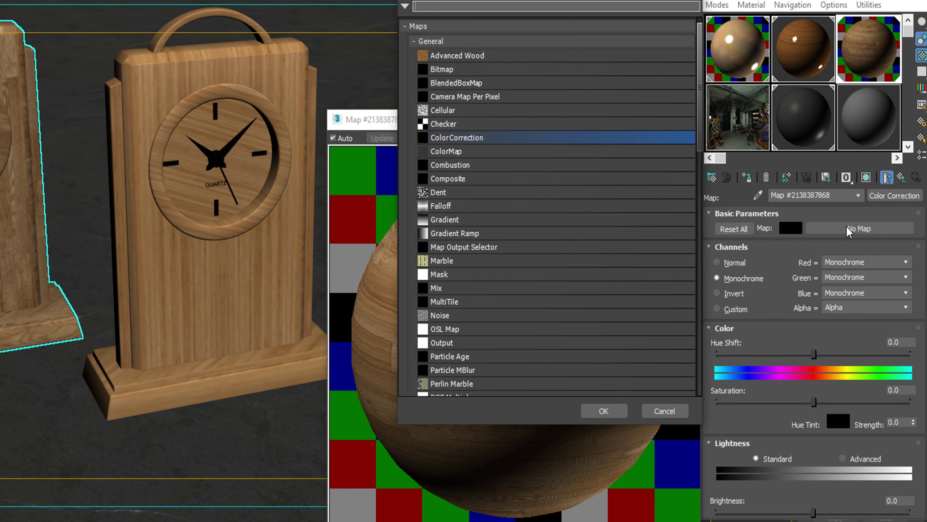
double_click(446, 72)
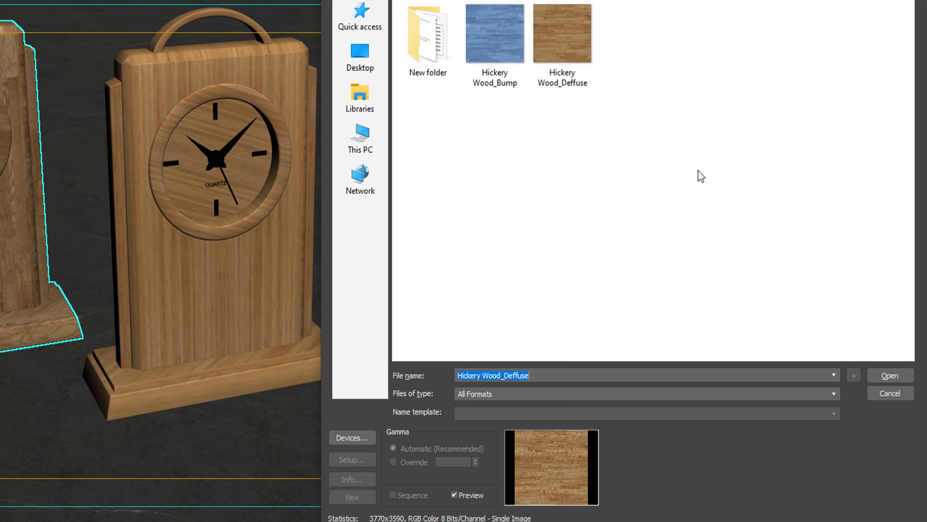
double_click(576, 57)
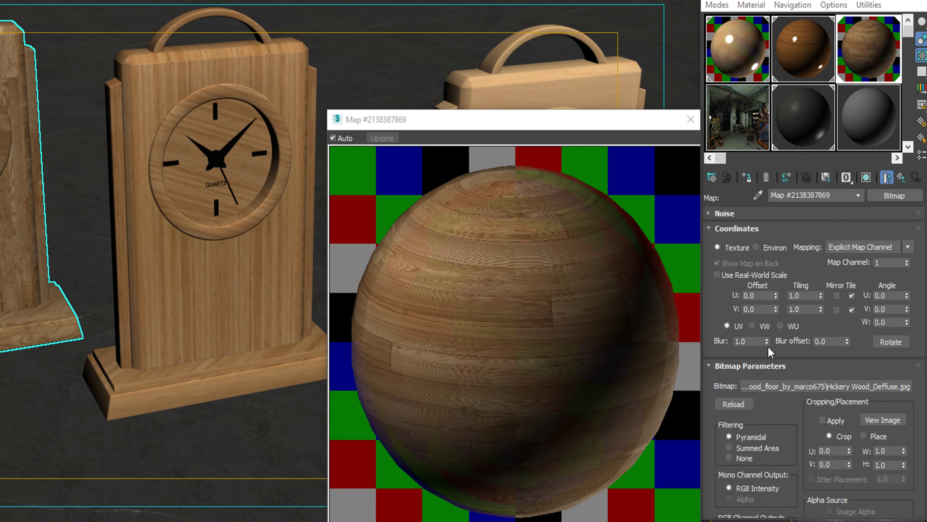
double_click(757, 342)
type(".14")
key("Return")
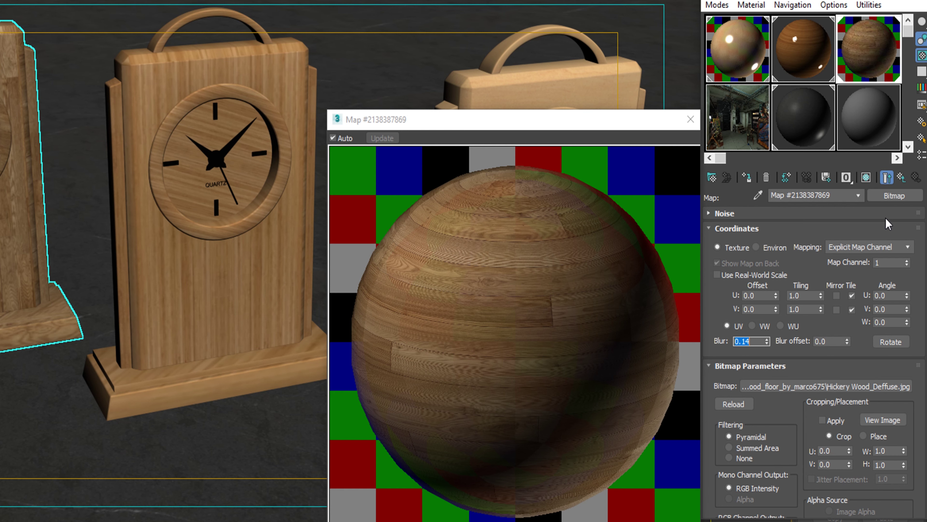
left_click(898, 180)
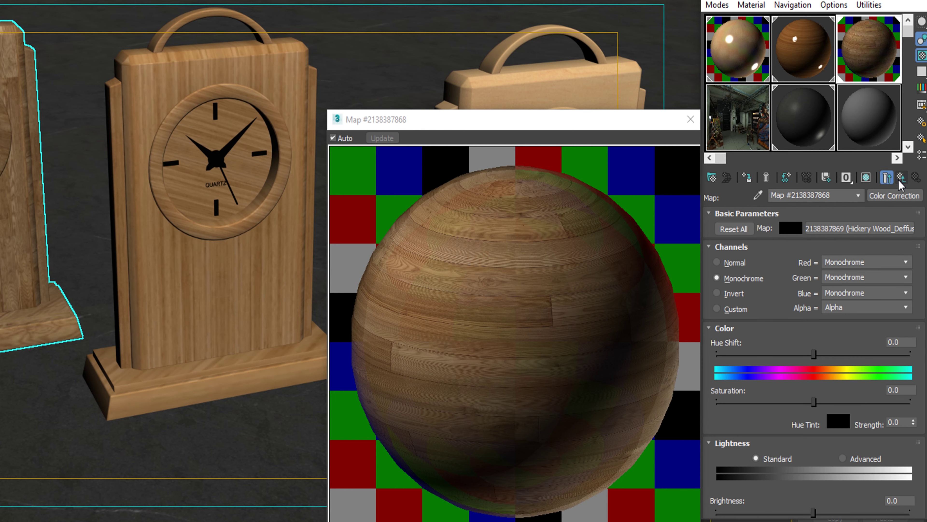
left_click(898, 179)
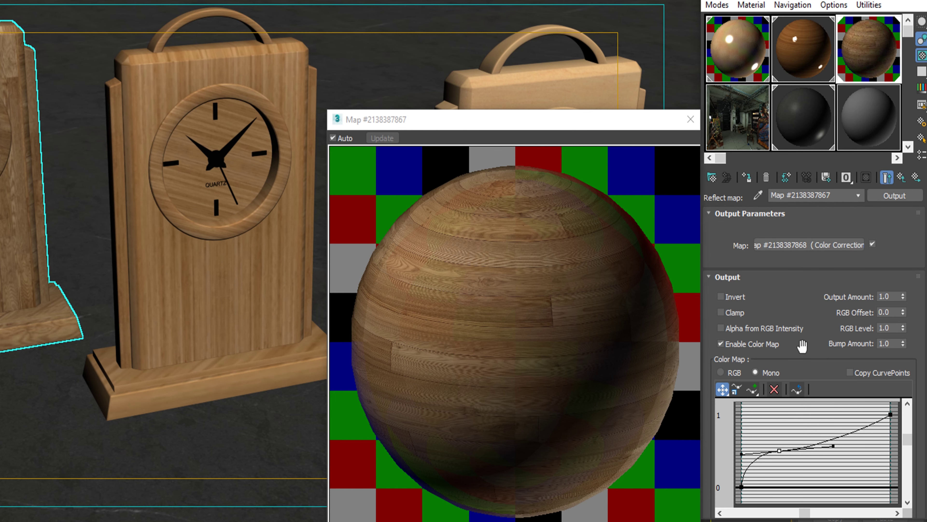
left_click(901, 178)
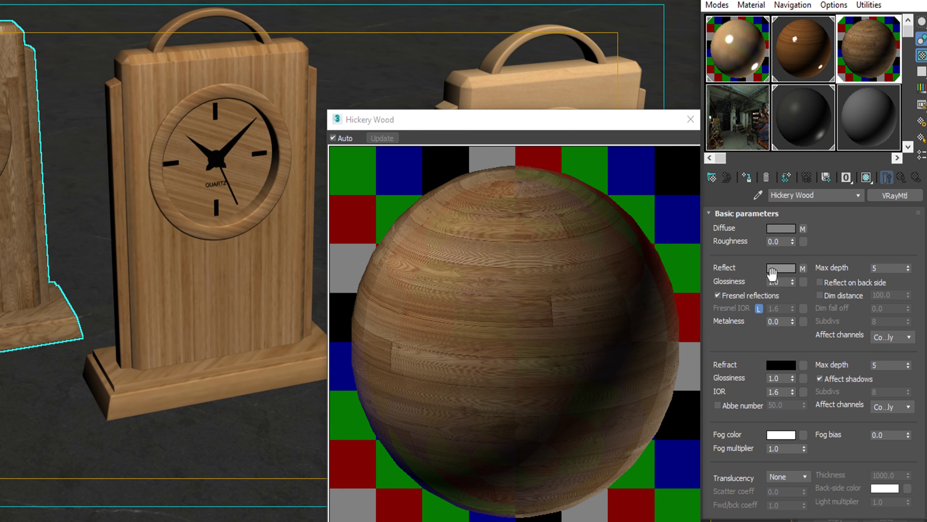
Copy the reflection Output map onto Refl. glossiness as an independent copy.
double_click(784, 281)
left_click(803, 269)
left_click_drag(808, 277, 807, 280)
left_click(796, 255)
left_click(788, 295)
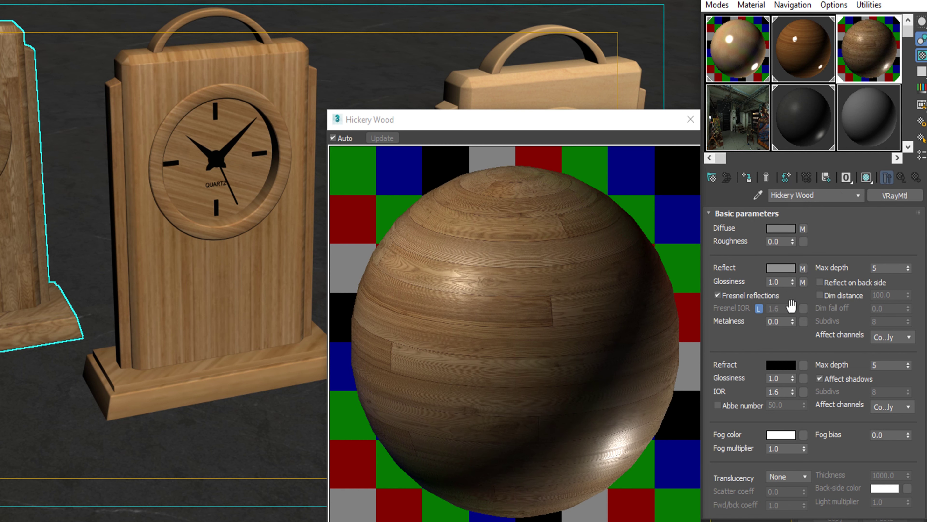
Reshape the glossiness map's mono output curve into a steep upward bow.
left_click(803, 282)
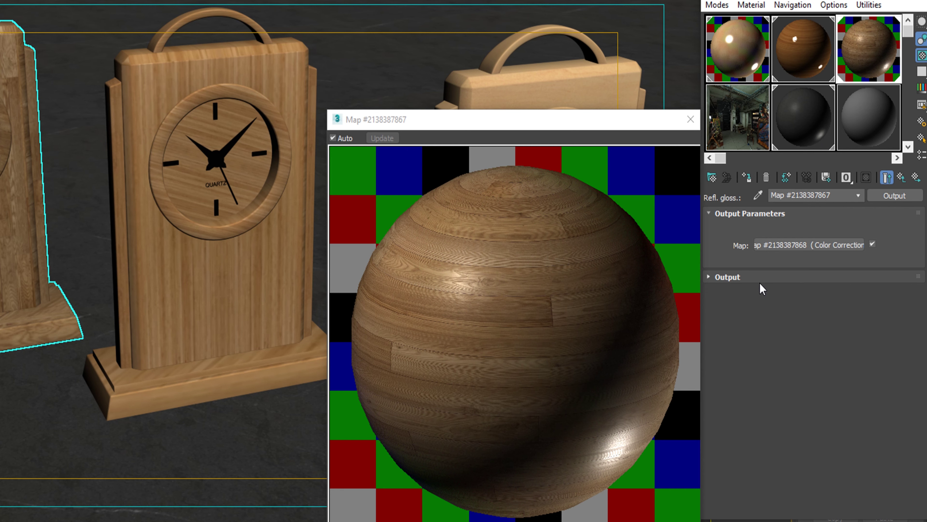
left_click(760, 281)
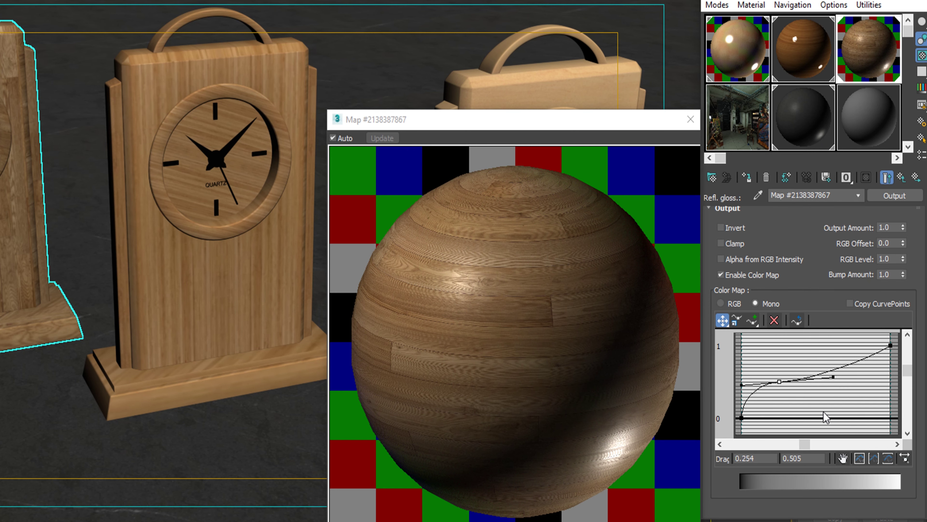
mouse_move(778, 380)
left_mouse_down()
mouse_move(804, 350)
mouse_move(780, 343)
left_mouse_up()
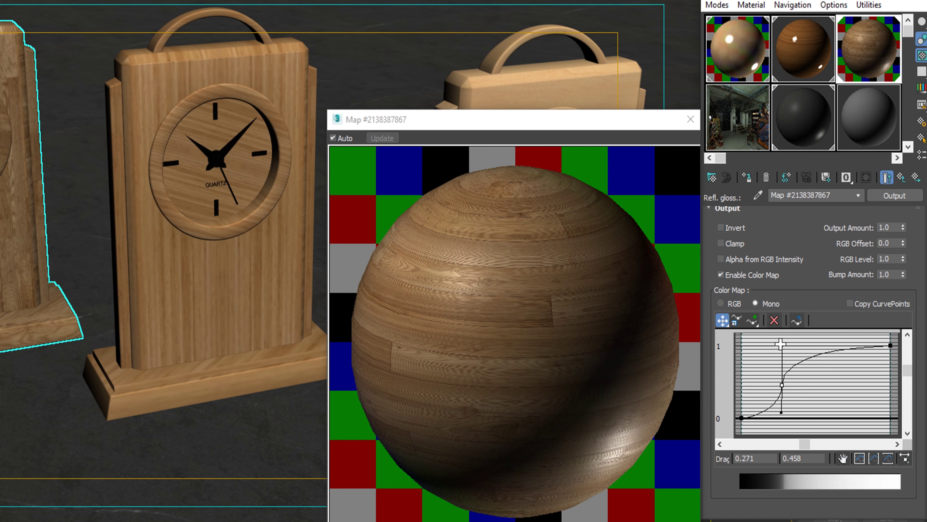
mouse_move(781, 343)
left_mouse_down()
mouse_move(782, 389)
mouse_move(766, 386)
left_mouse_up()
left_click_drag(766, 341, 767, 338)
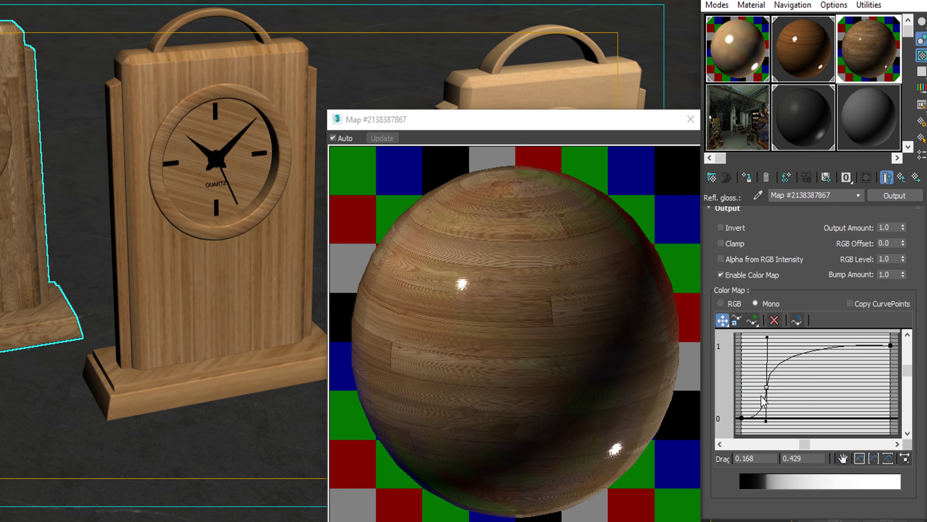
left_click_drag(766, 387, 768, 384)
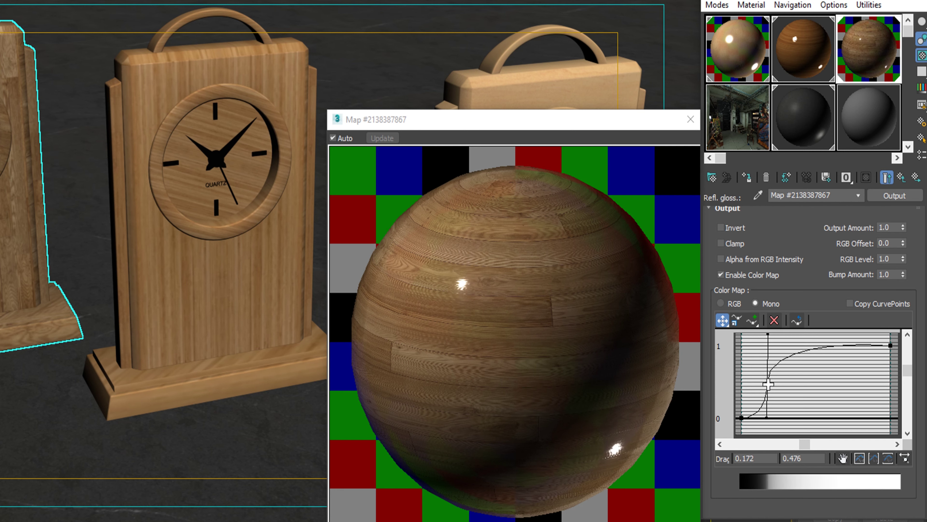
left_click_drag(767, 334, 767, 342)
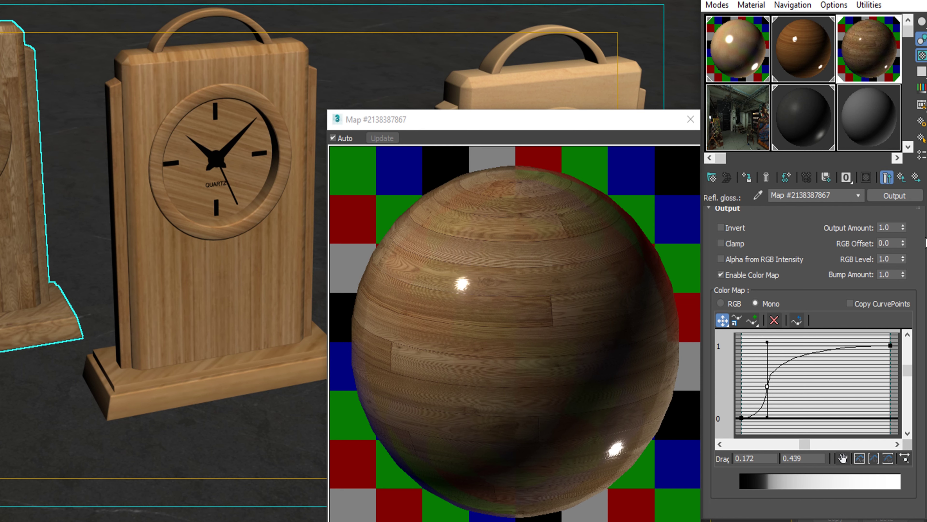
left_click(902, 178)
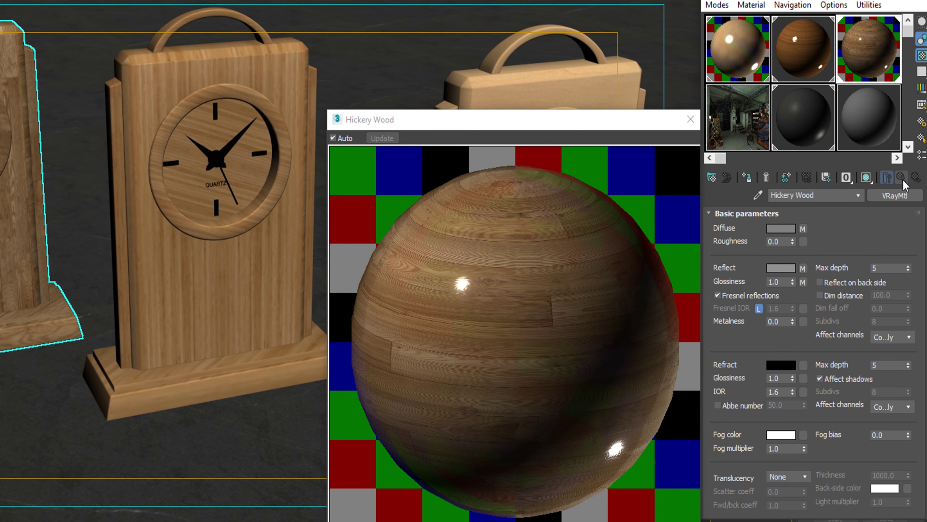
Turn off Affect shadows, fog system units scaling and Glossy Fresnel, with Cutoff 0.01.
left_click(834, 382)
scroll(803, 409, "down", 2)
scroll(803, 409, "down", 3)
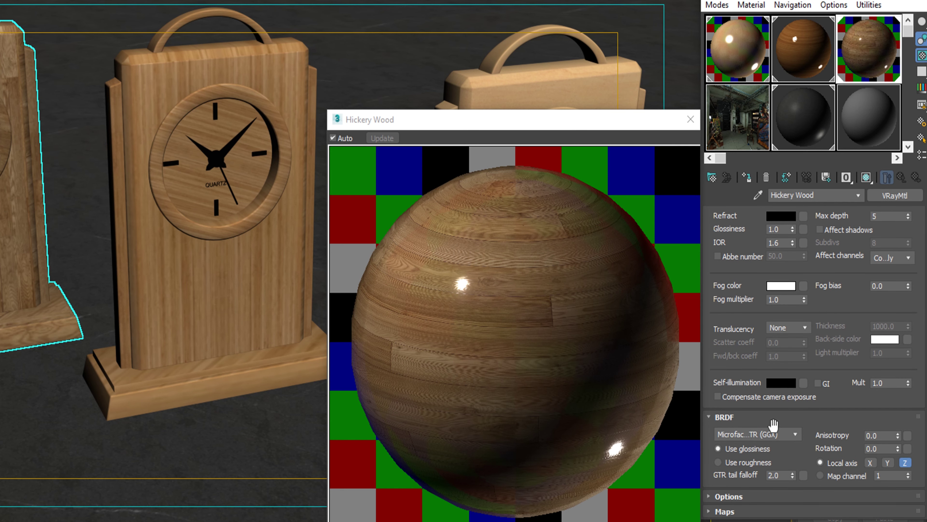
left_click(759, 496)
left_click(846, 446)
double_click(784, 446)
type("0.01")
left_click(744, 474)
left_click(735, 510)
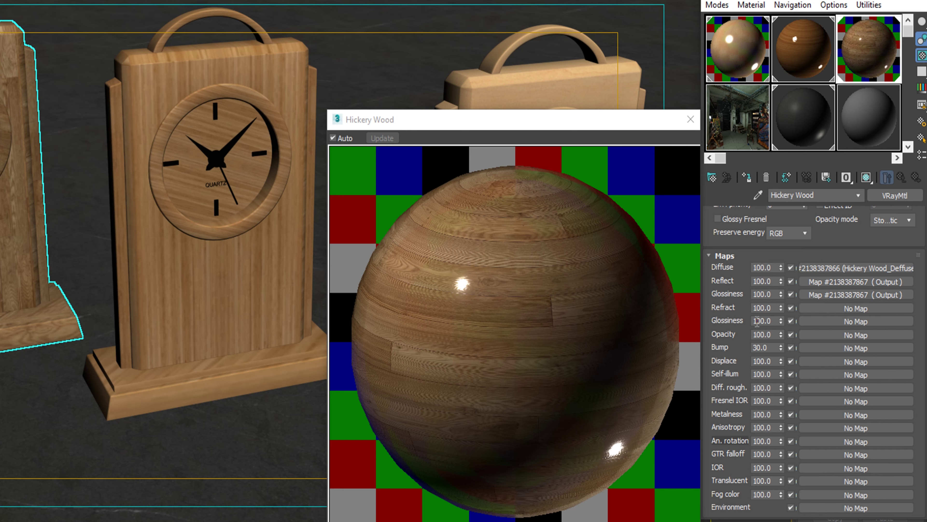
Set the Reflect map amount to 86 and the Glossiness amount to 67.
left_click(766, 282)
type("86")
key("Return")
left_click_drag(735, 333, 736, 409)
left_click_drag(744, 256, 749, 412)
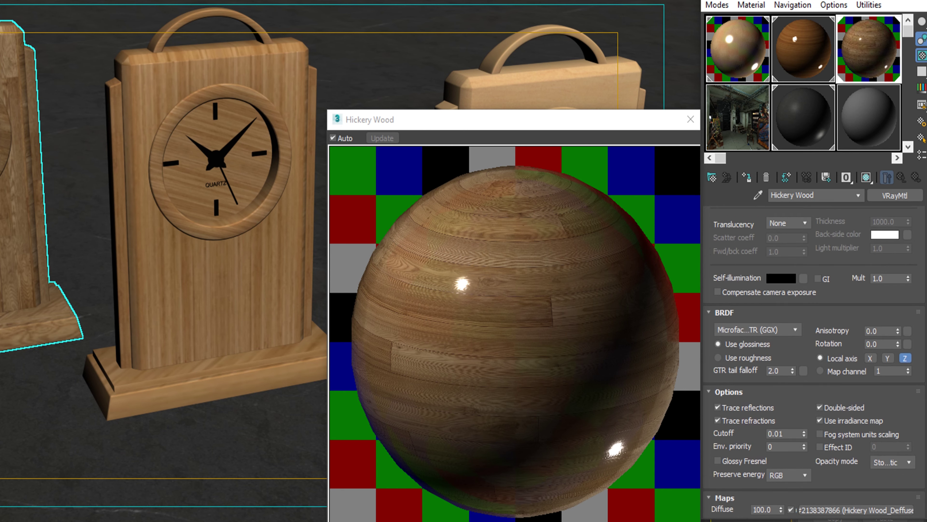
left_click_drag(752, 261, 770, 482)
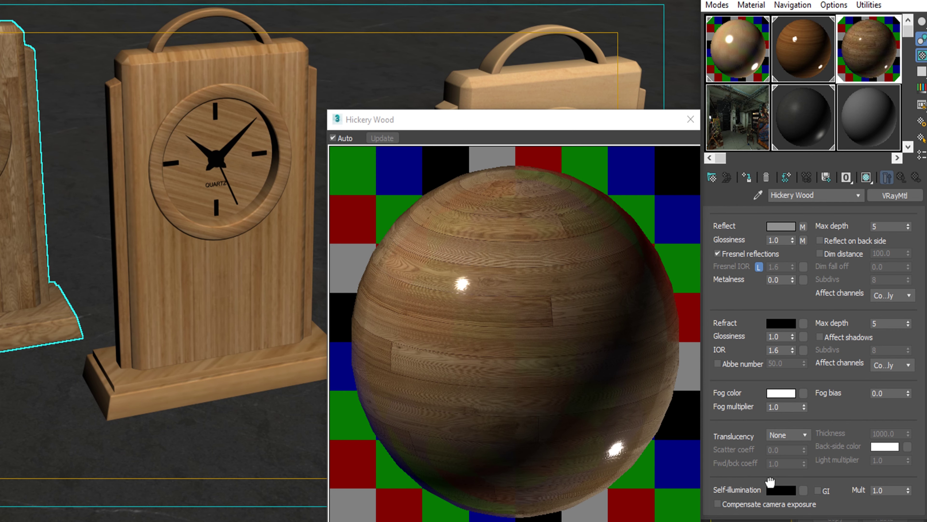
left_click_drag(771, 482, 735, 300)
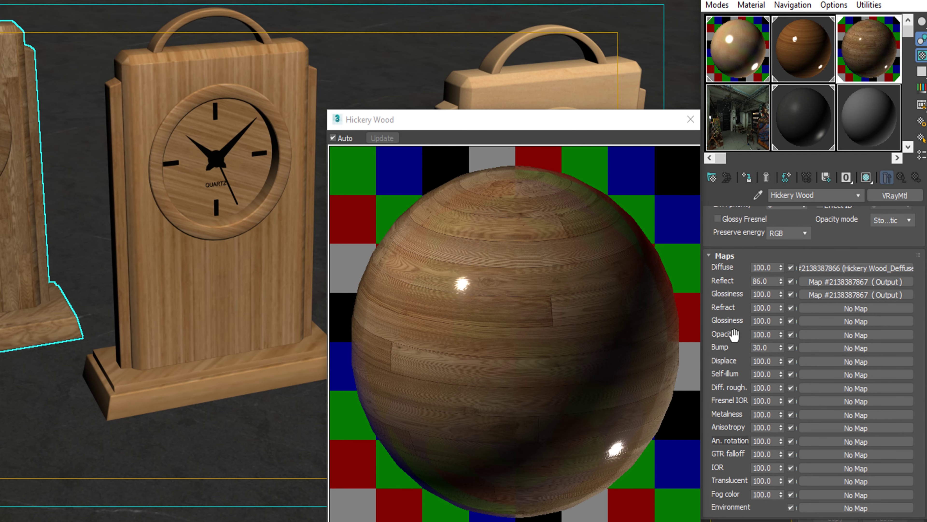
double_click(776, 294)
type("67")
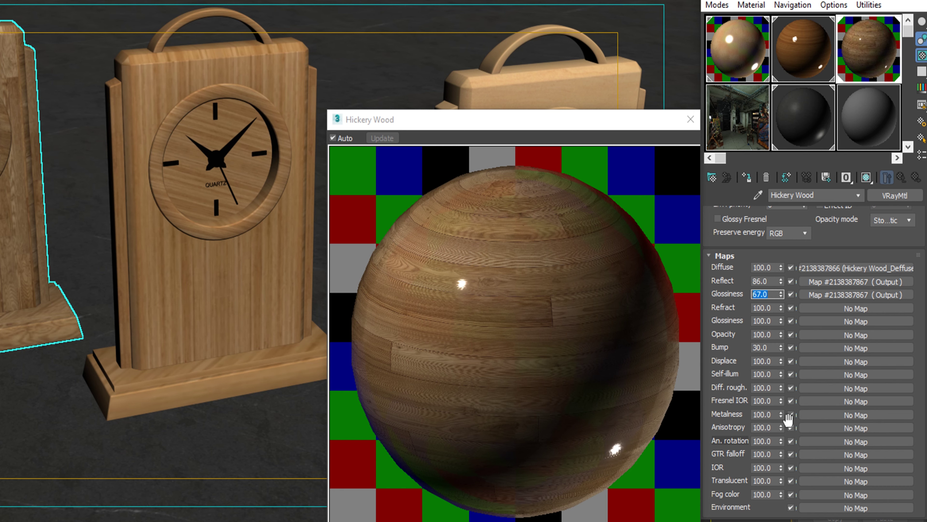
left_click(818, 353)
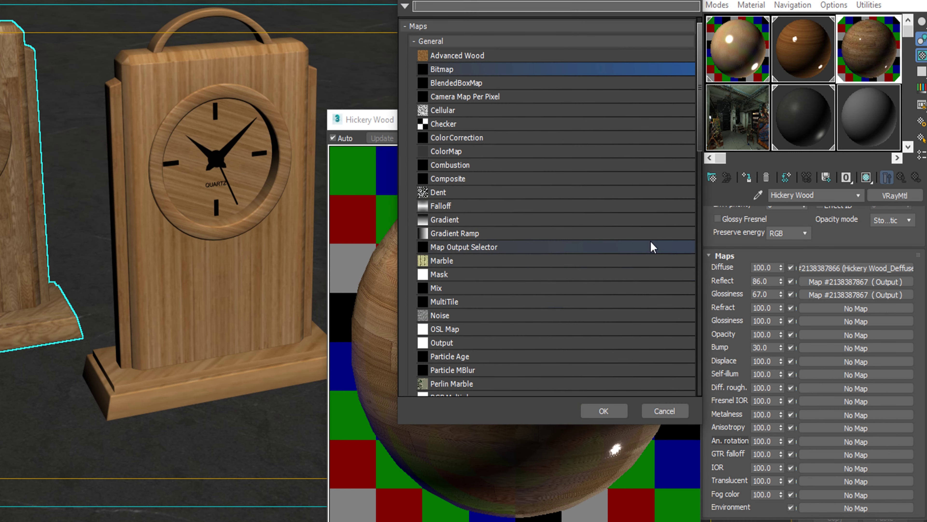
Assign a VRayColor2Bump map to Hickory Wood's bump slot.
scroll(473, 237, "down", 2)
scroll(473, 256, "down", 2)
scroll(474, 255, "down", 5)
scroll(467, 270, "down", 2)
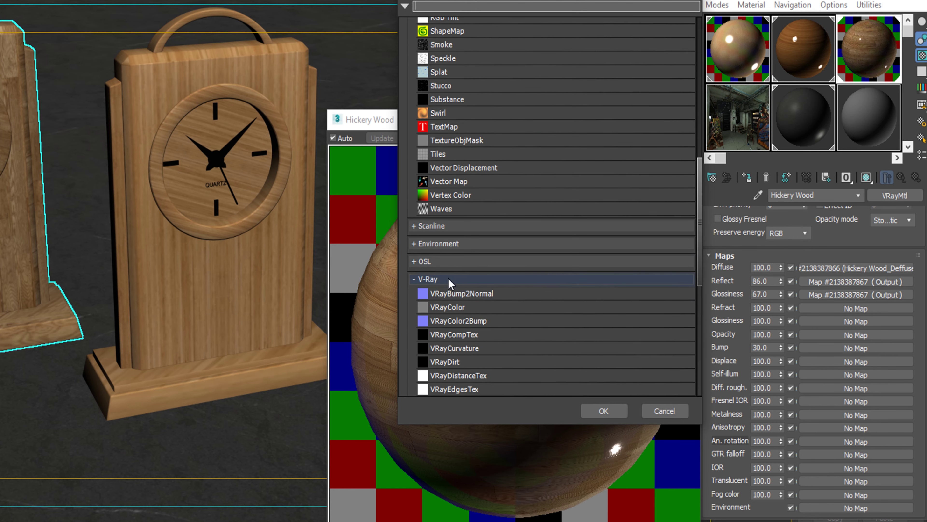
scroll(511, 292, "down", 2)
left_click(480, 256)
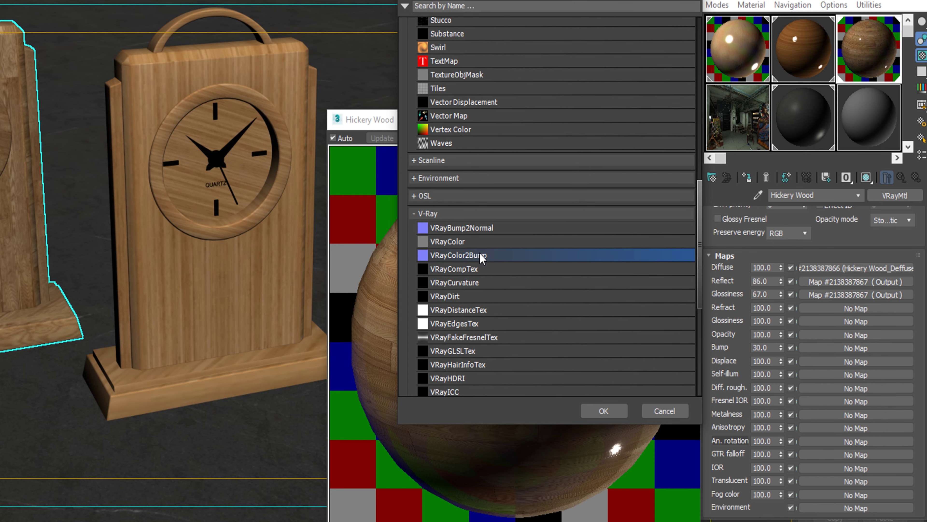
double_click(488, 255)
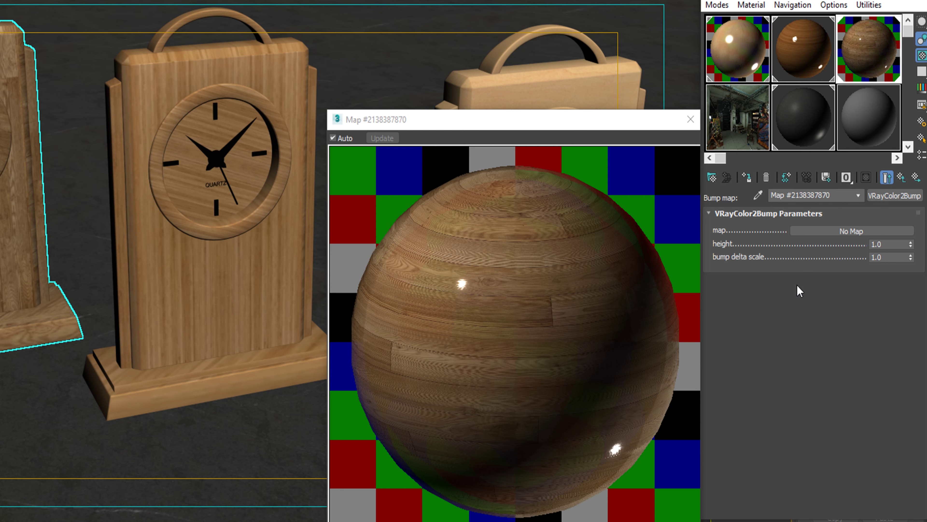
Set the VRayColor2Bump height to 10.0 and give it a Color Correction input map.
left_click(889, 247)
left_click(853, 230)
scroll(431, 145, "up", 3)
scroll(432, 143, "up", 4)
scroll(433, 142, "up", 3)
scroll(432, 142, "up", 1)
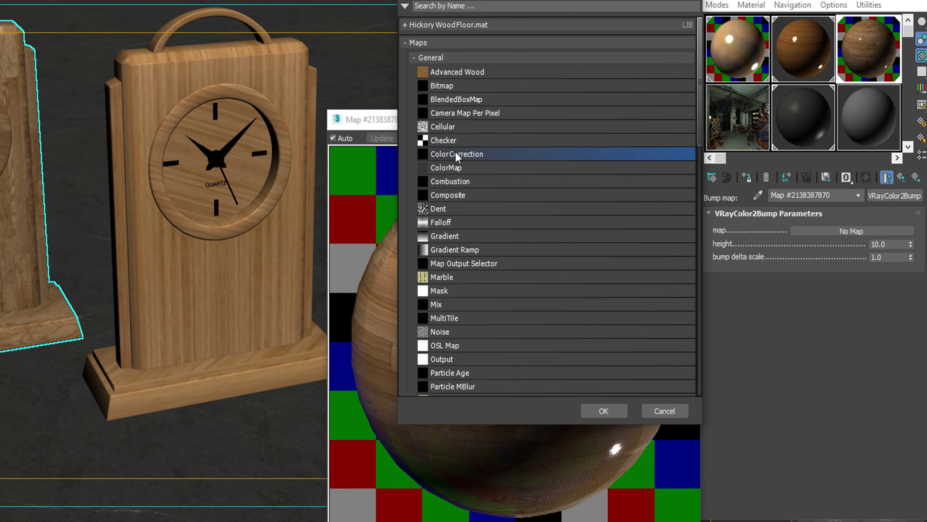
double_click(456, 154)
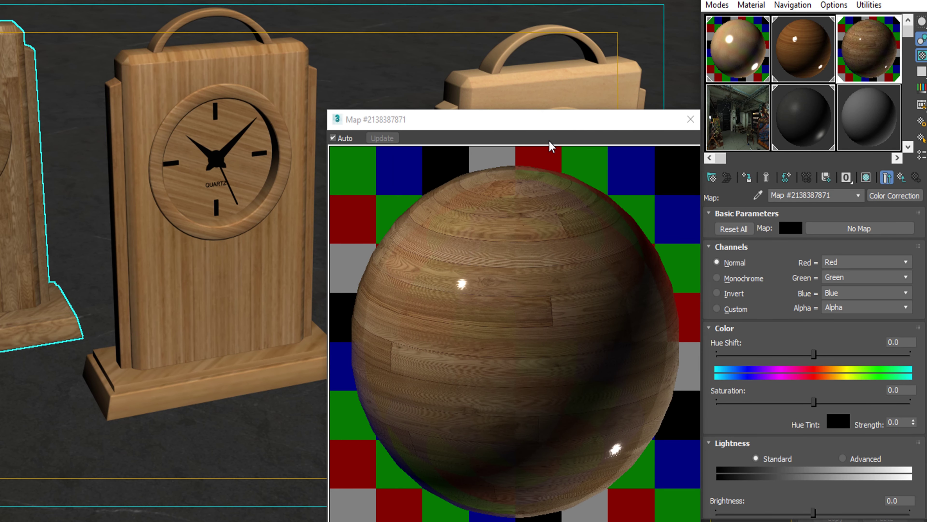
Make the Color Correction monochrome, driven by the Hickery Wood_Bump bitmap with blur 0.14.
left_click(749, 279)
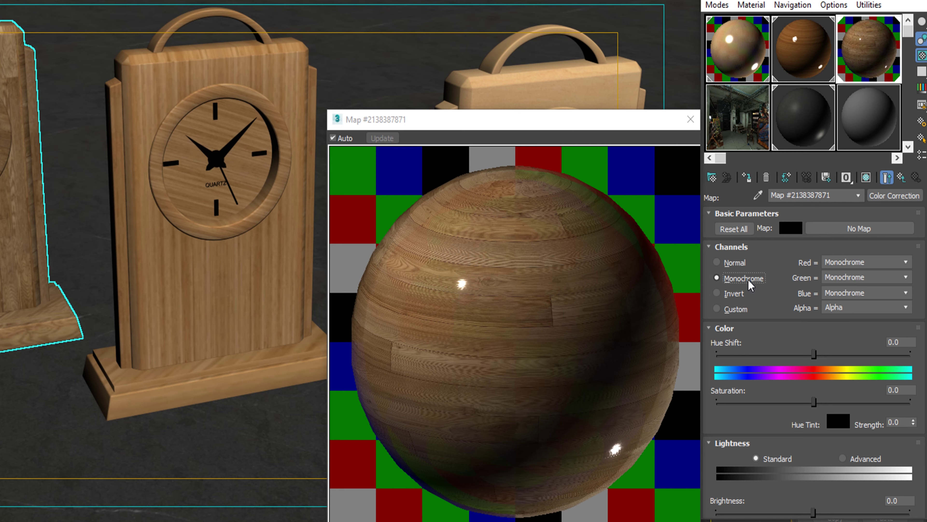
left_click(859, 228)
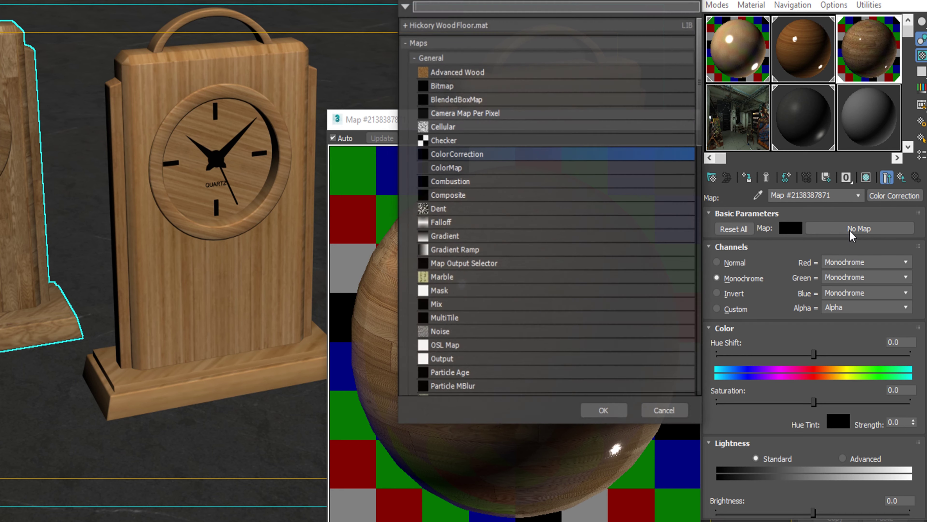
double_click(455, 82)
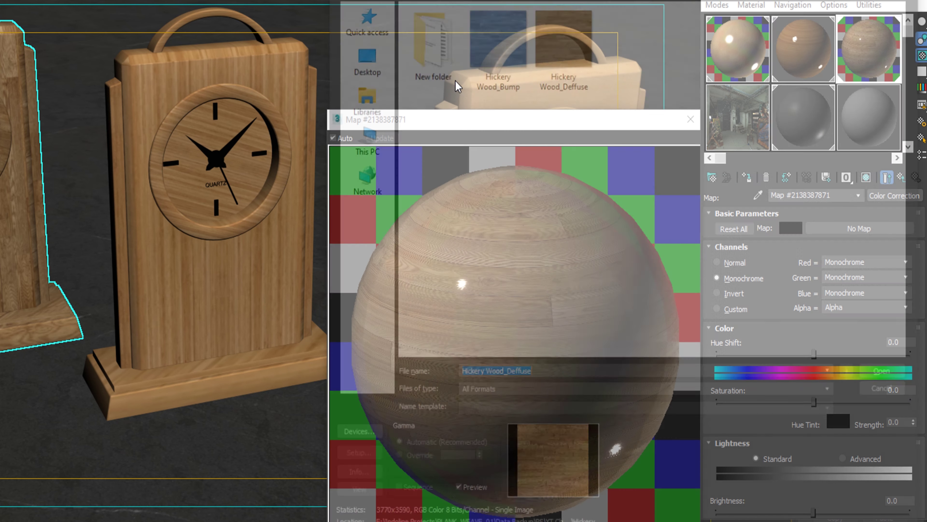
double_click(505, 46)
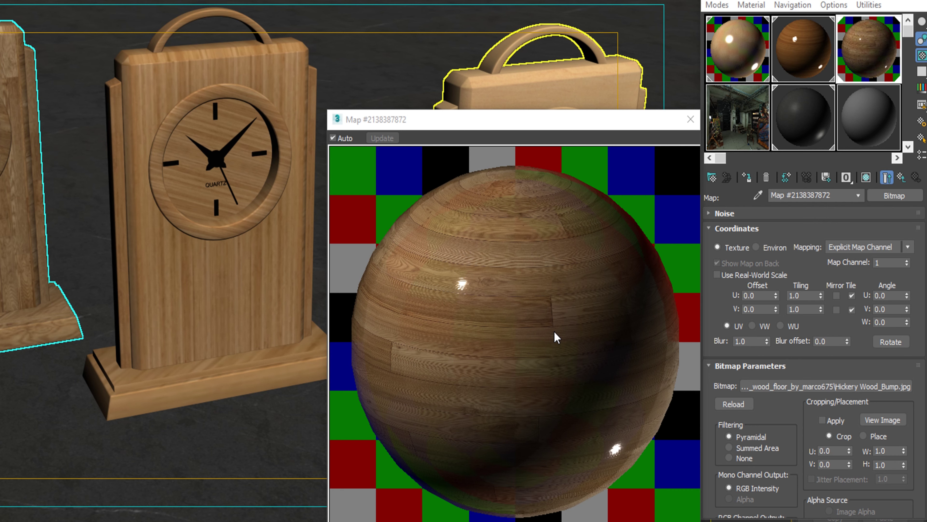
double_click(752, 341)
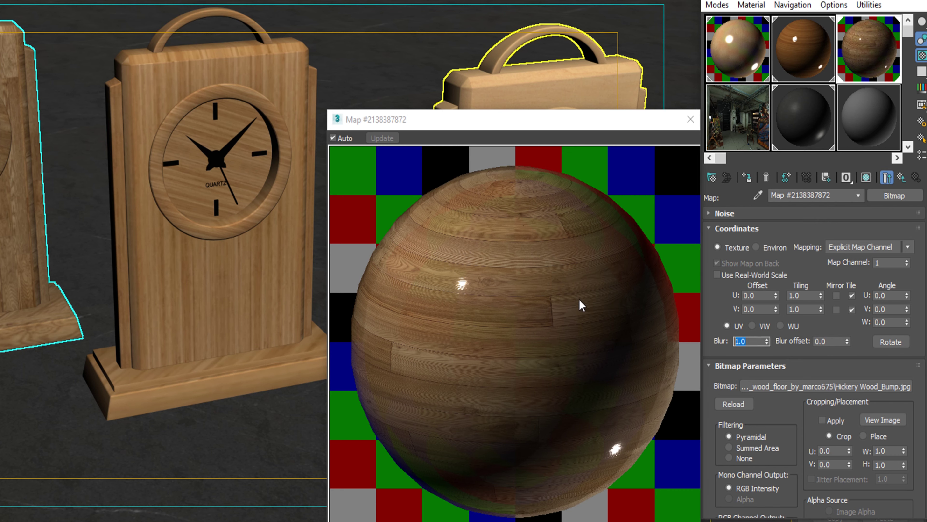
type("0.14")
left_click(902, 178)
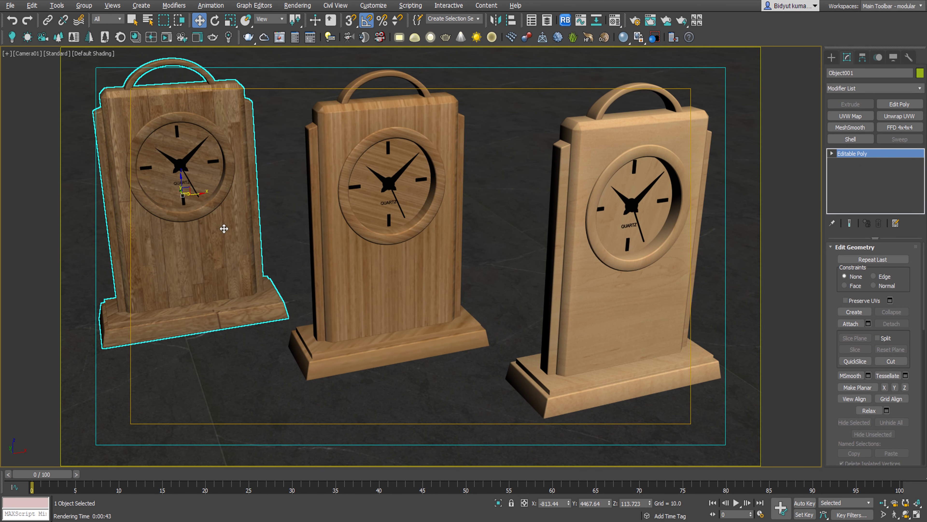
Save the clock scene file.
left_click(12, 8)
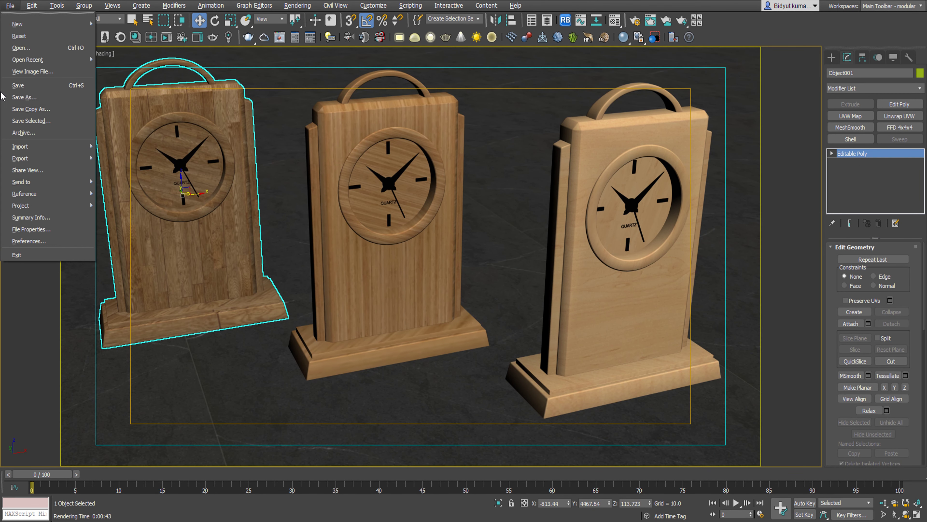
left_click(30, 92)
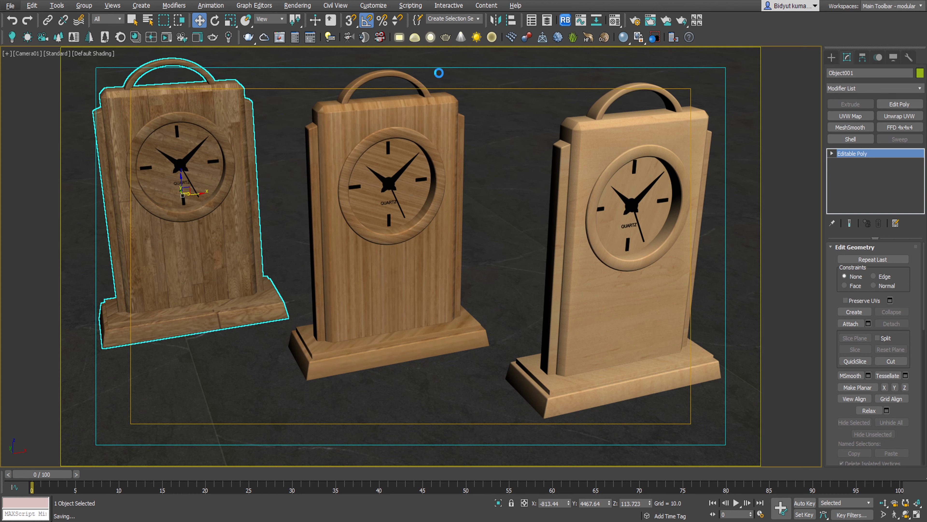
Render the camera view at 3000 × 1688 with the irradiance map preset on High.
left_click(635, 20)
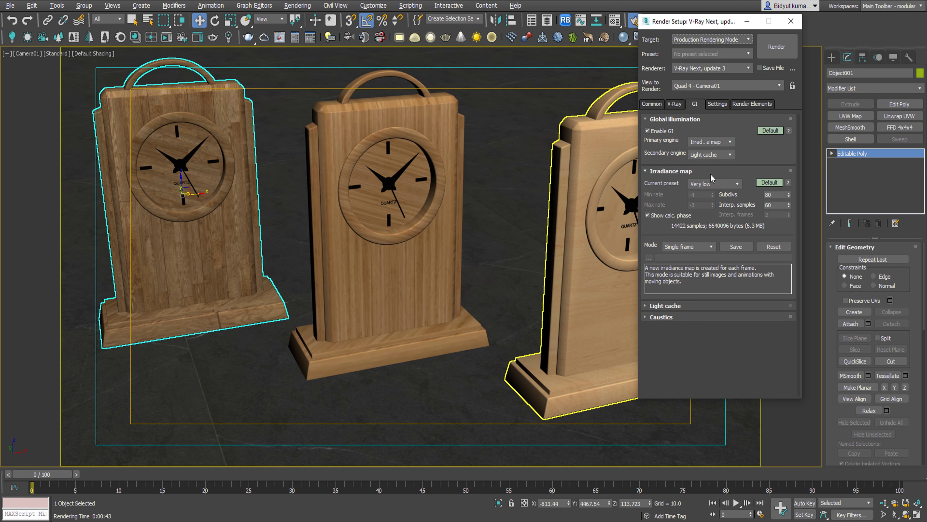
left_click(711, 187)
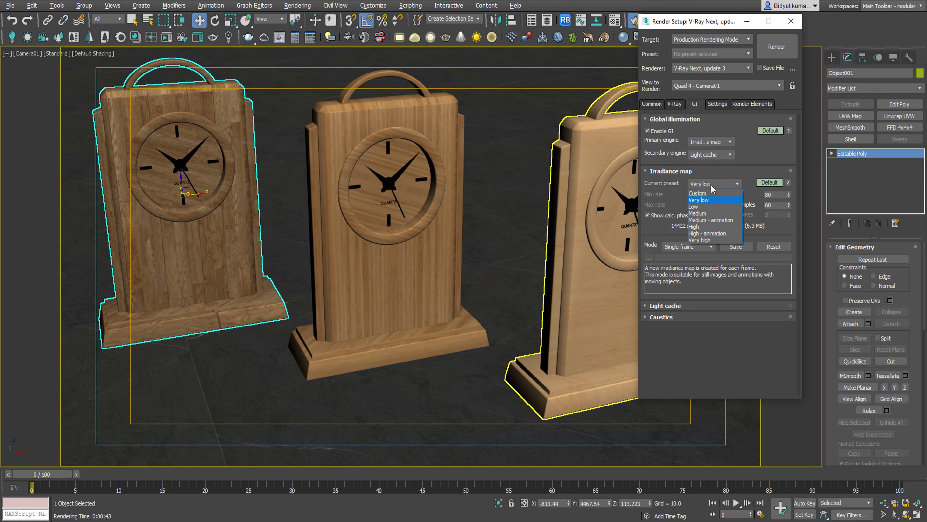
left_click(708, 228)
left_click(657, 106)
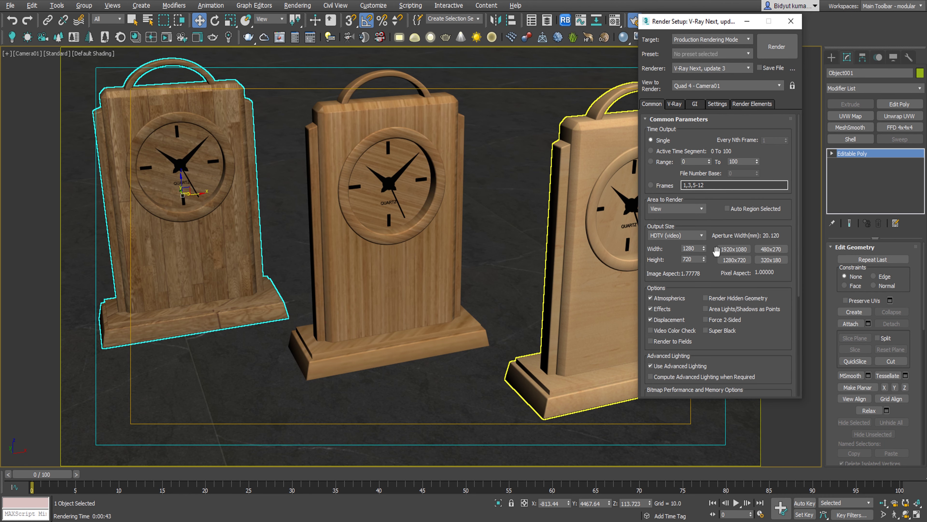
double_click(698, 248)
type("3000")
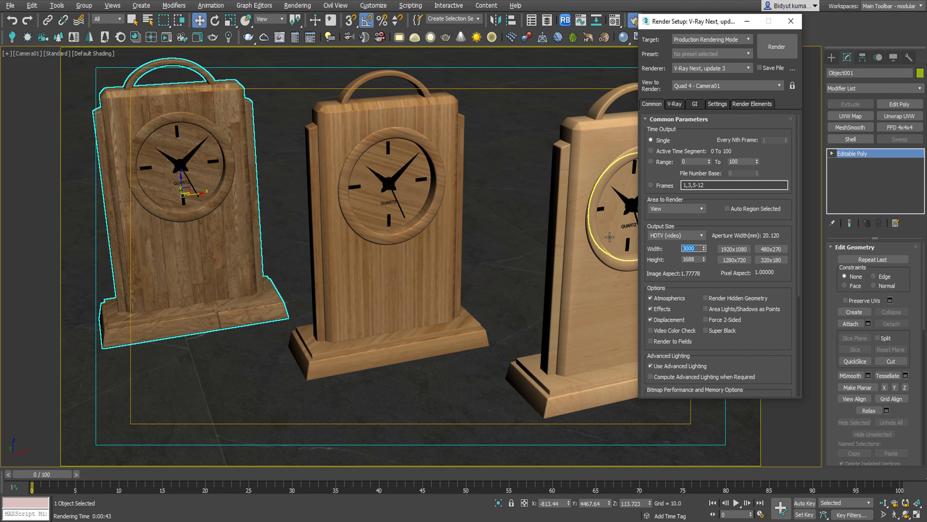
left_click(773, 55)
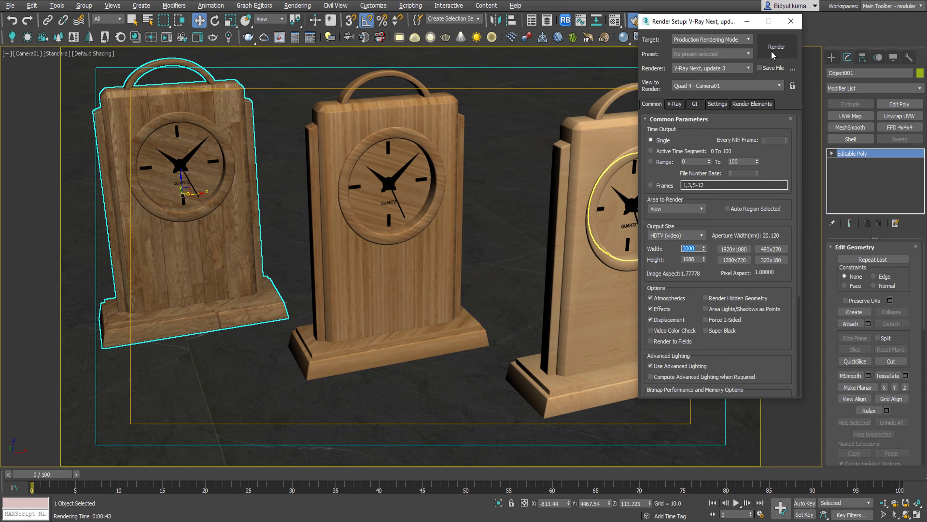